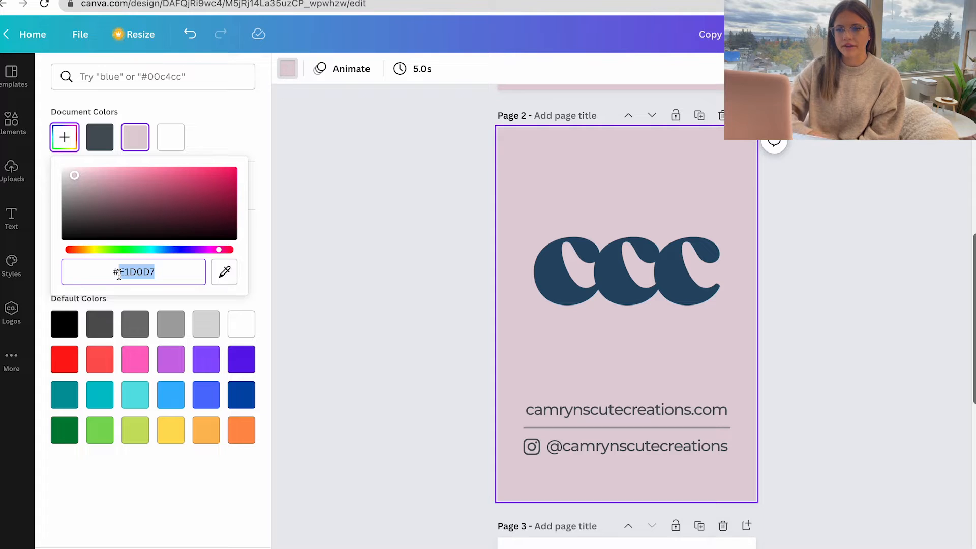
Place the uploaded three-circle colour palette image on page 2, above the ccc logo.
click(160, 275)
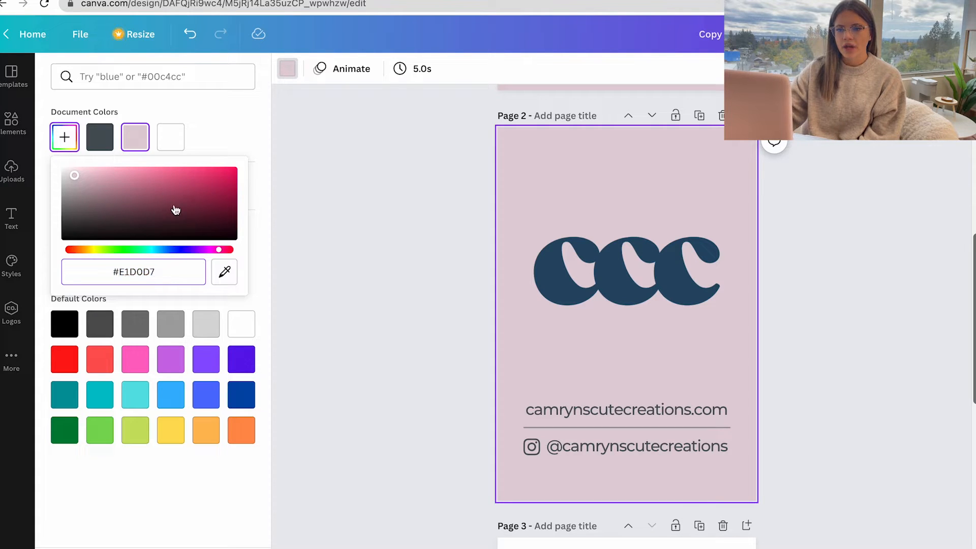
click(258, 146)
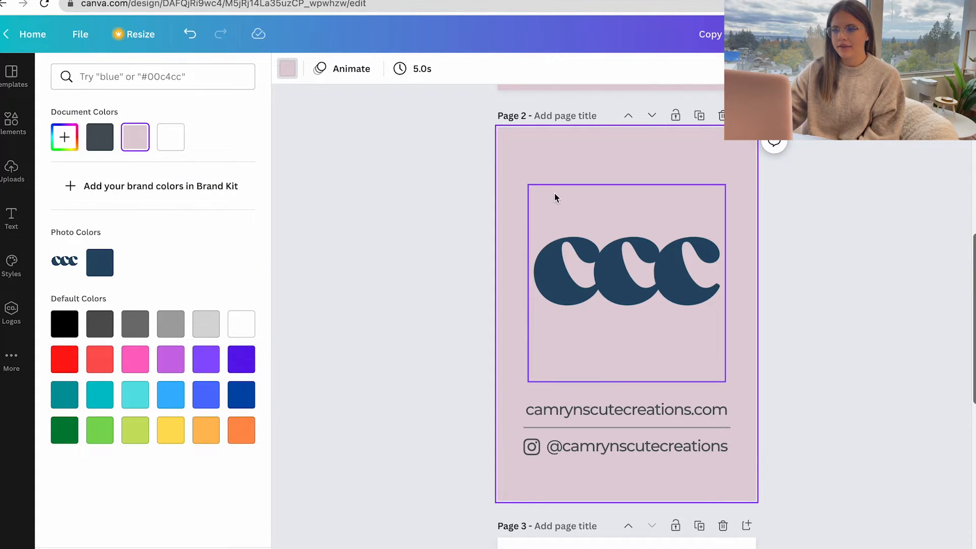
click(11, 171)
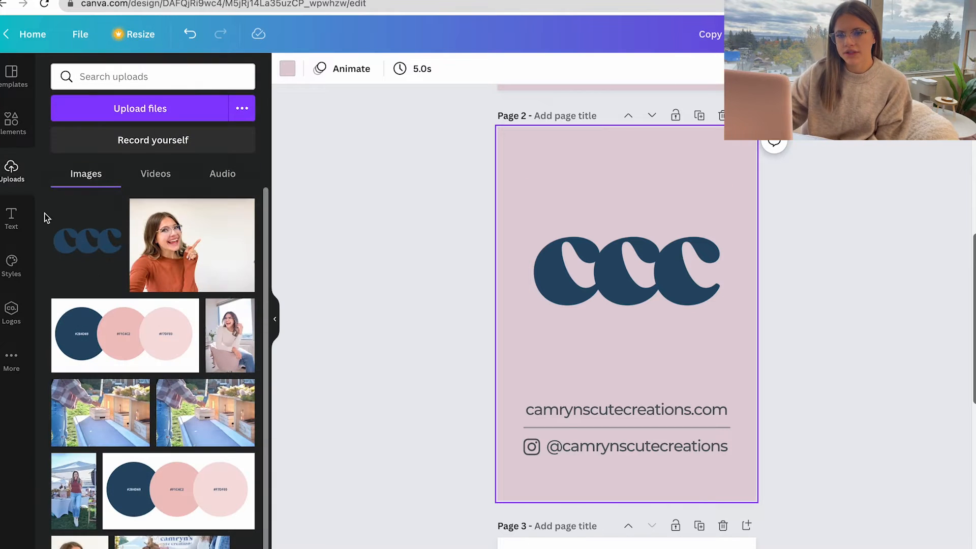
drag(637, 314, 661, 180)
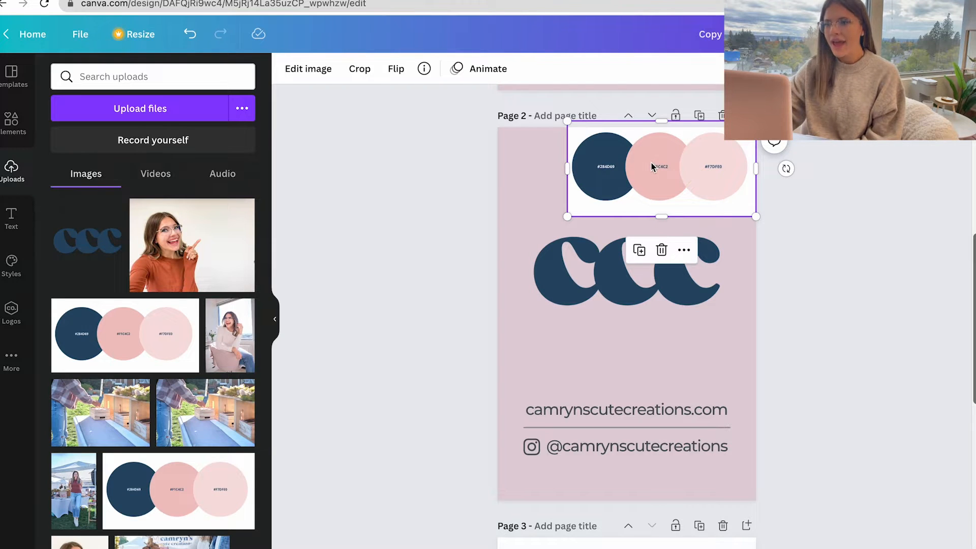
drag(651, 162, 640, 178)
ctrl+scroll(640, 179, up, 5)
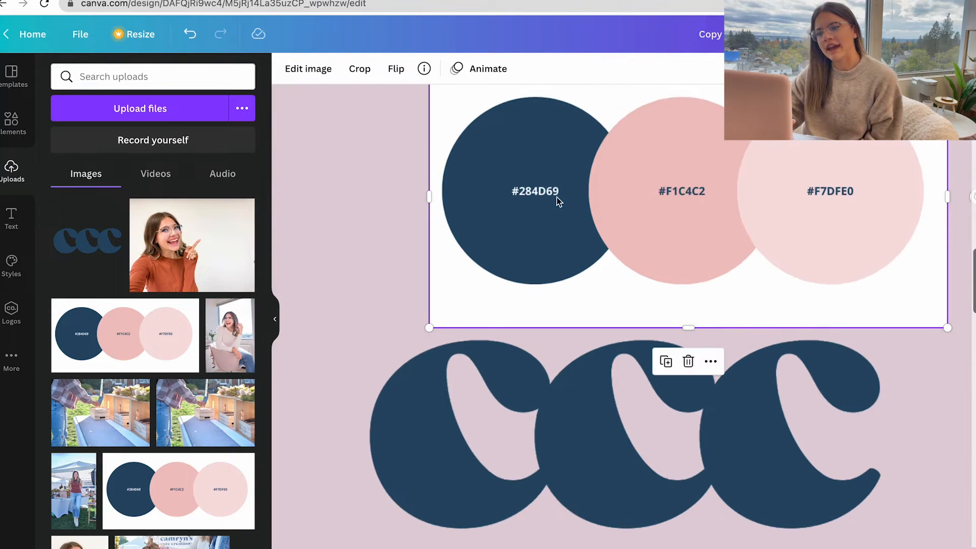
ctrl+scroll(573, 196, down, 5)
ctrl+scroll(575, 197, up, 4)
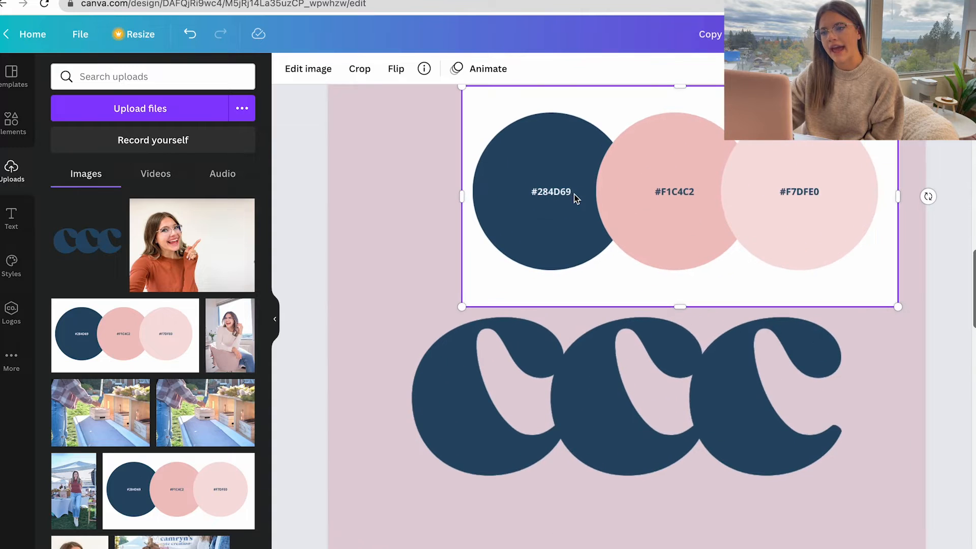
Set the page 2 background colour to the hex code #F1C4C2.
click(378, 253)
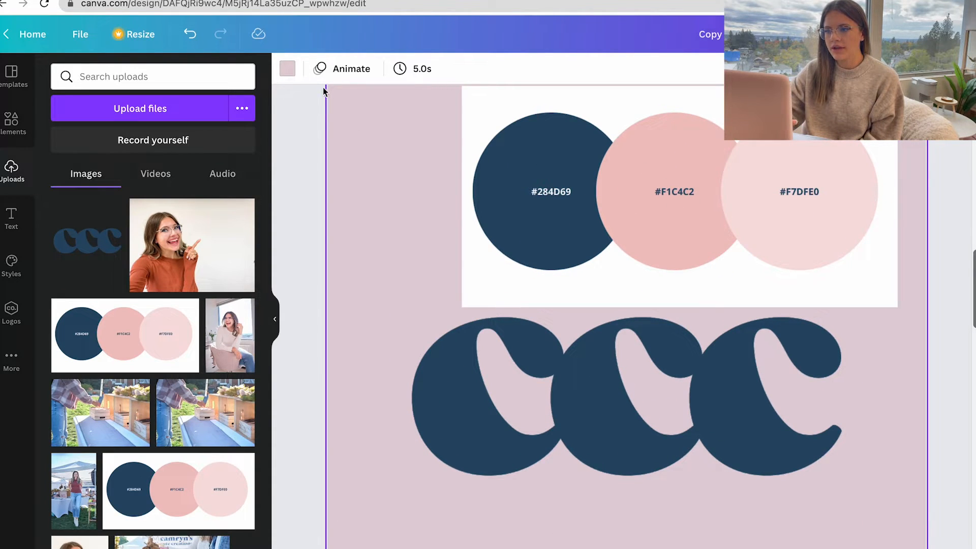
click(287, 68)
click(64, 137)
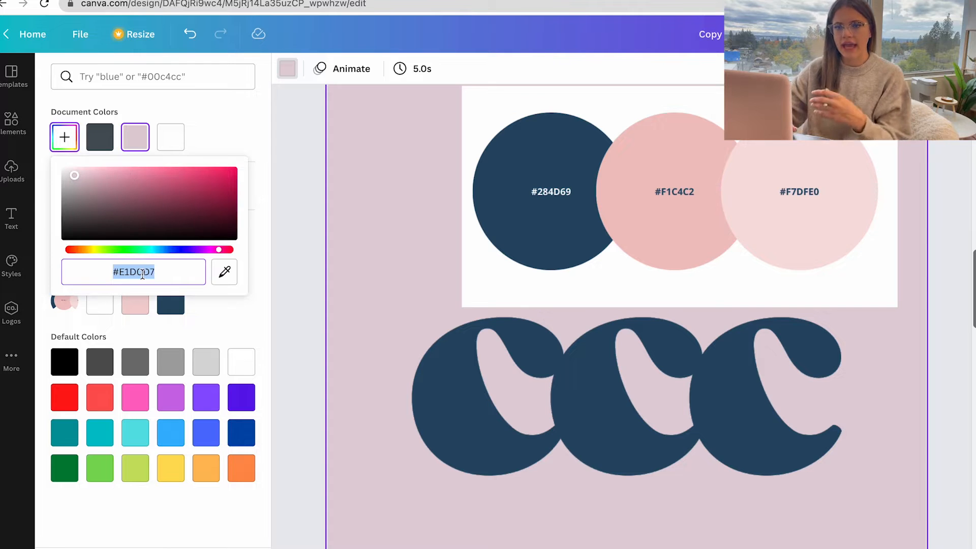
text(#)
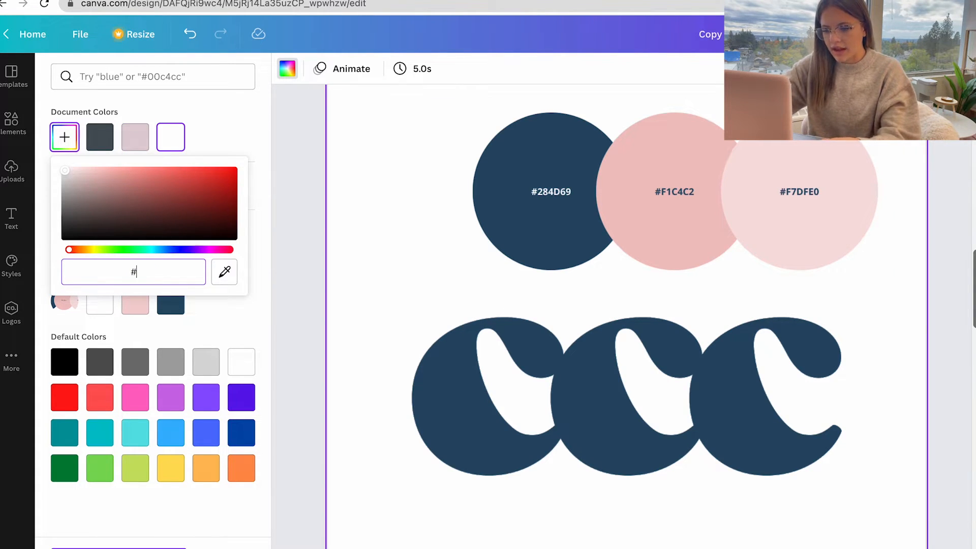
text(F1C)
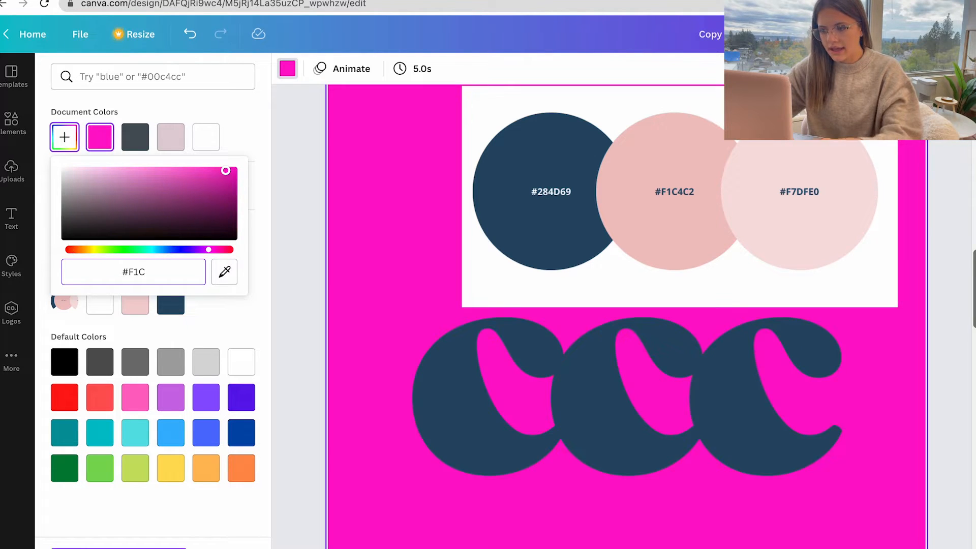
text(4C)
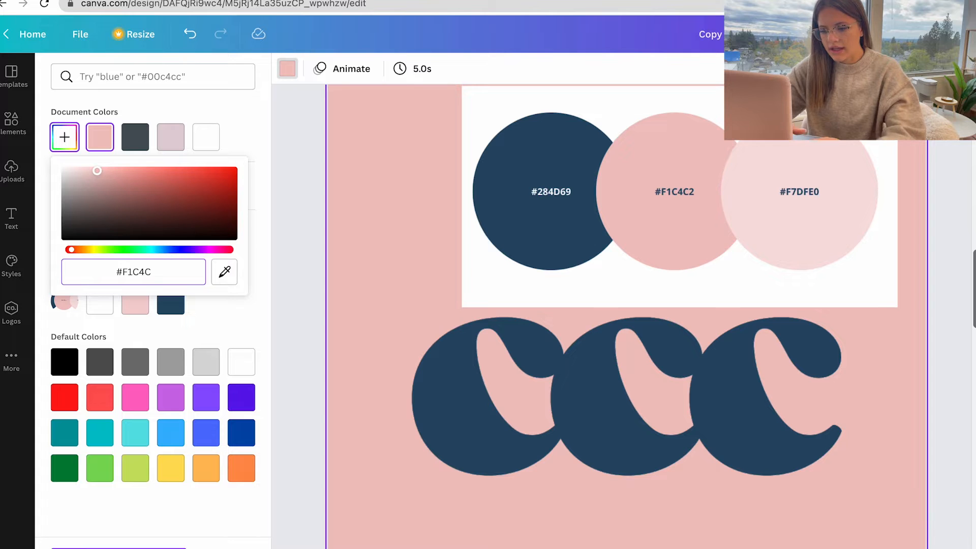
text(2)
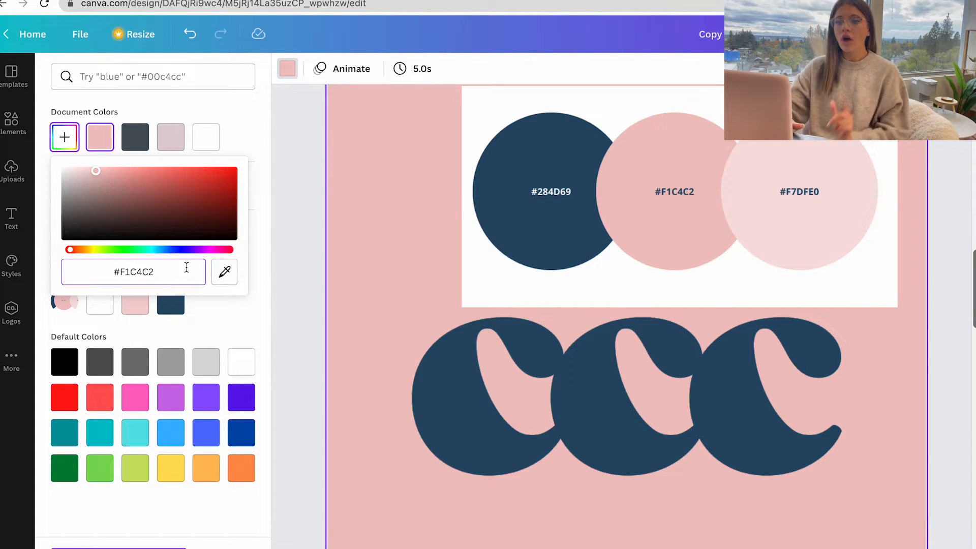
Sample the palette's lightest pink, #F7DFE0, as the page 2 background colour and delete the palette image from the page.
click(224, 272)
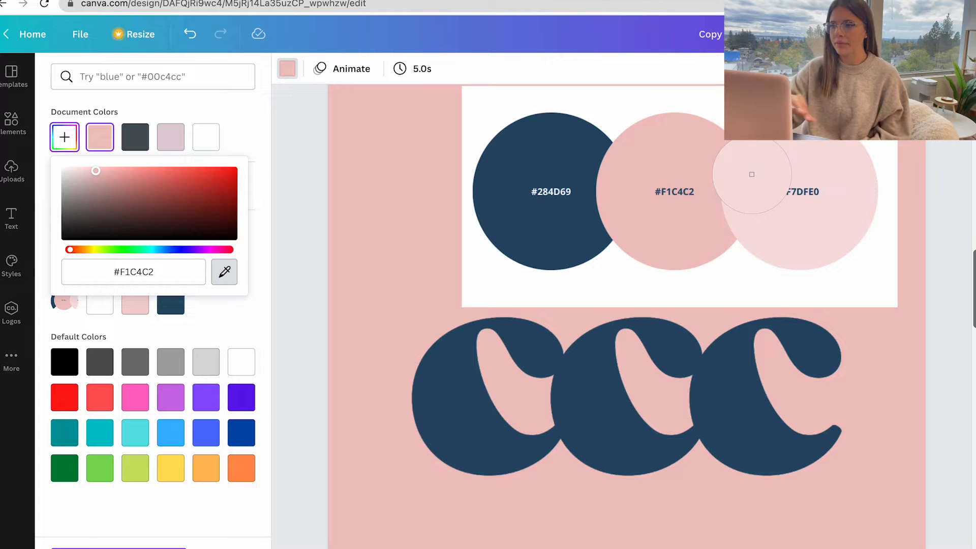
click(752, 198)
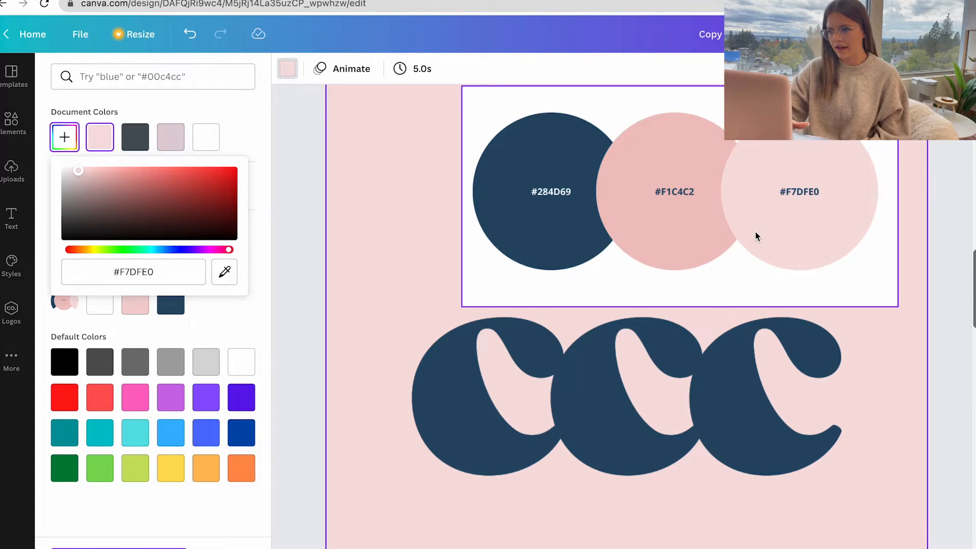
scroll(758, 235, down, 3)
click(716, 237)
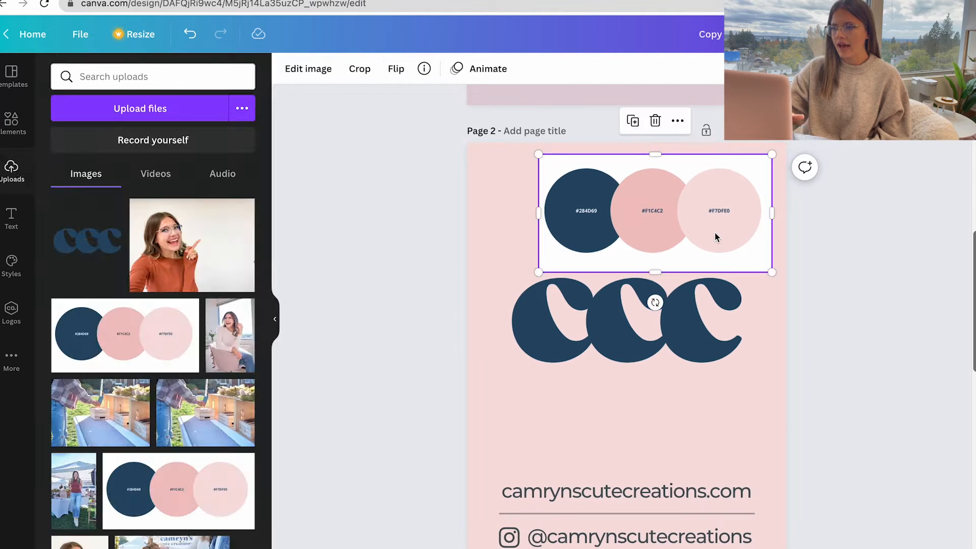
key(Delete)
scroll(715, 237, down, 3)
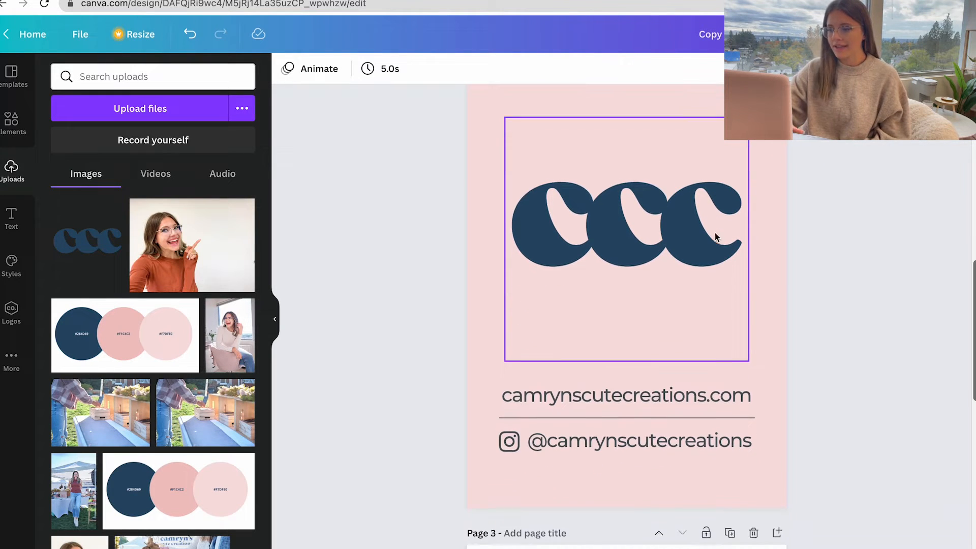
Delete the old mauve version of the logo page and duplicate the recoloured light pink one.
scroll(820, 267, up, 10)
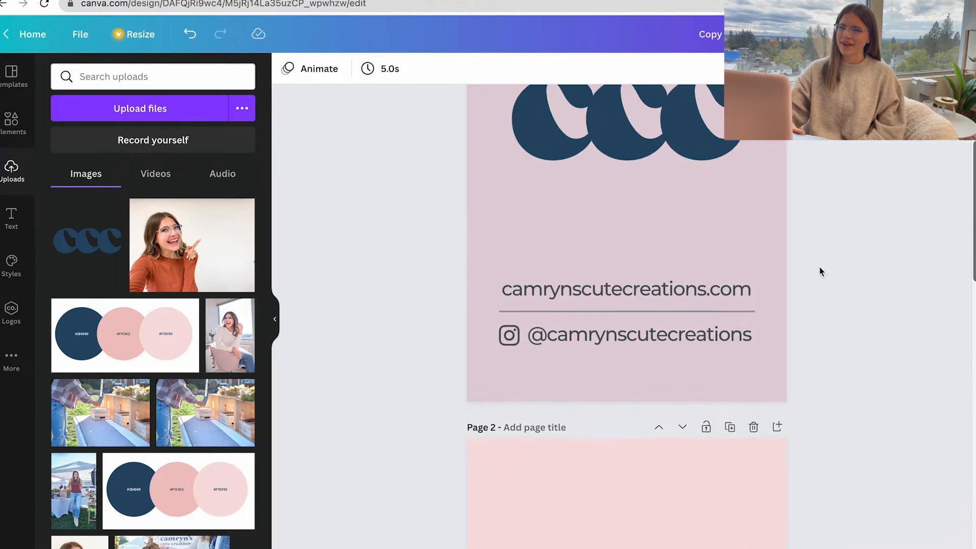
scroll(820, 272, up, 2)
scroll(760, 281, down, 8)
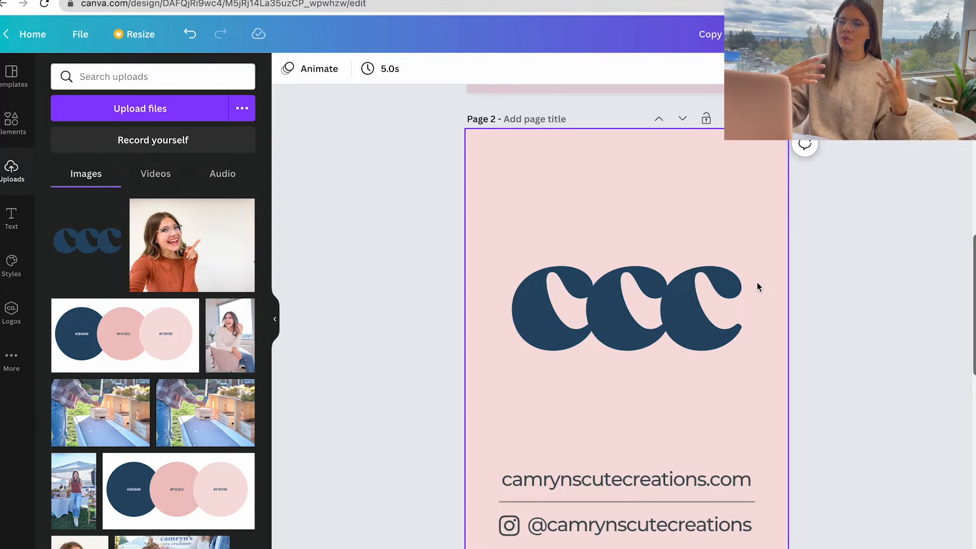
scroll(757, 283, down, 2)
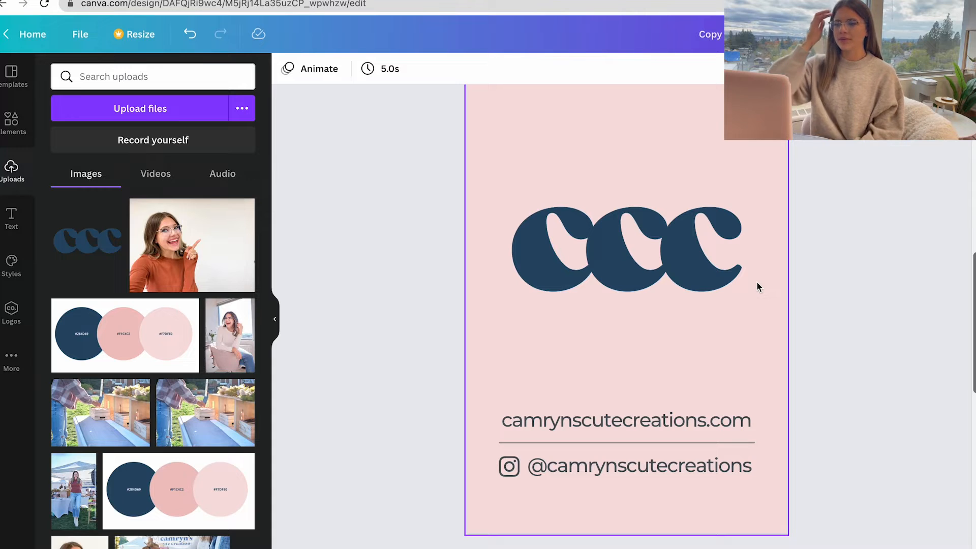
scroll(783, 282, up, 5)
scroll(783, 279, up, 5)
click(754, 110)
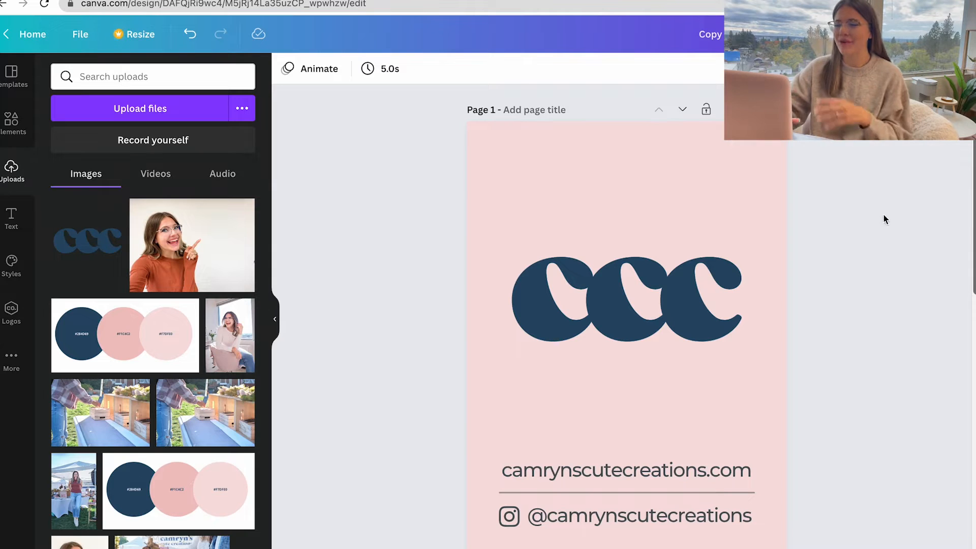
scroll(805, 245, down, 1)
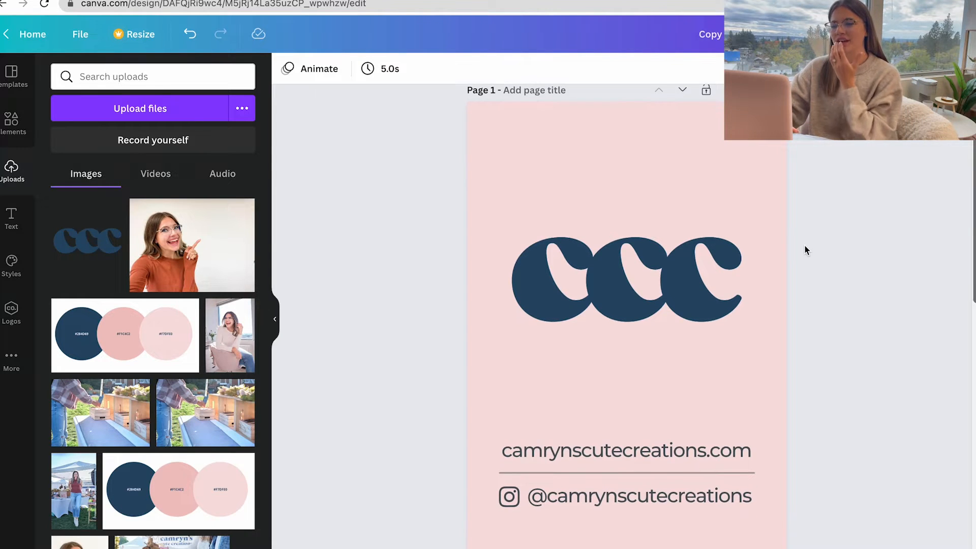
click(722, 90)
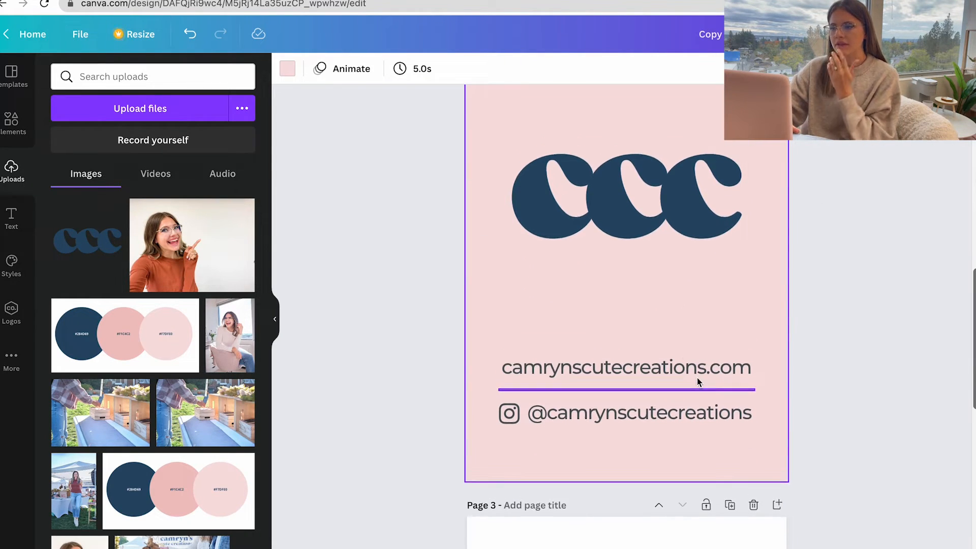
Recolour the website address and the Instagram handle on page 2 with the navy photo colour from the ccc logo.
double_click(585, 364)
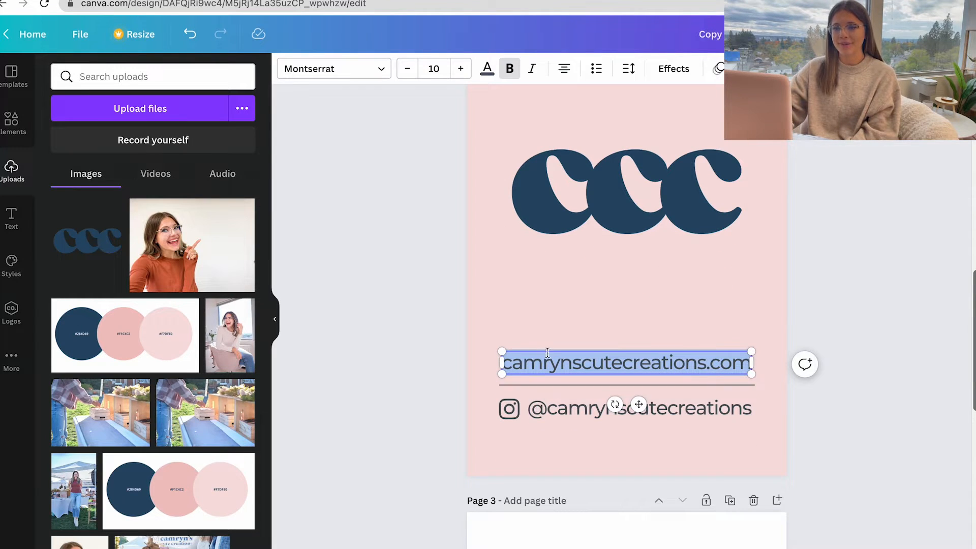
click(487, 69)
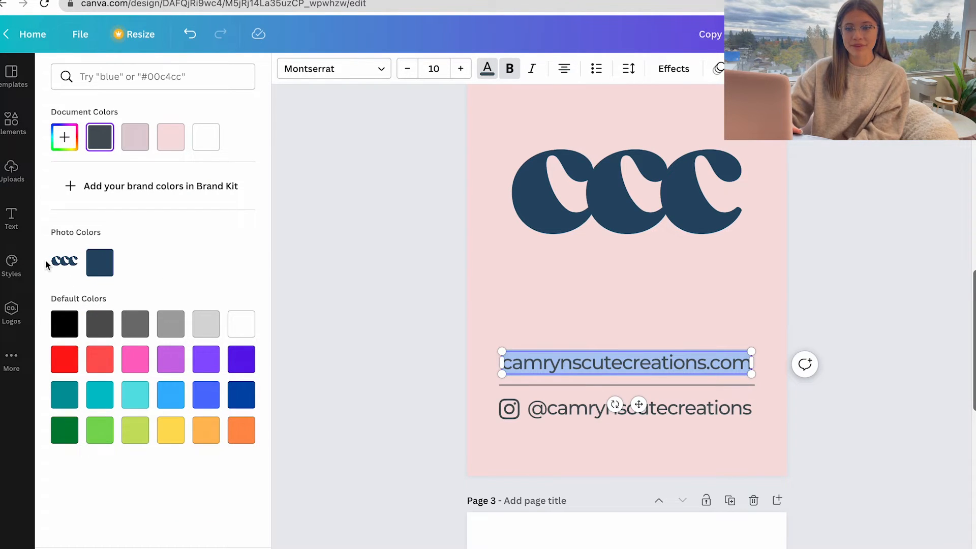
click(101, 268)
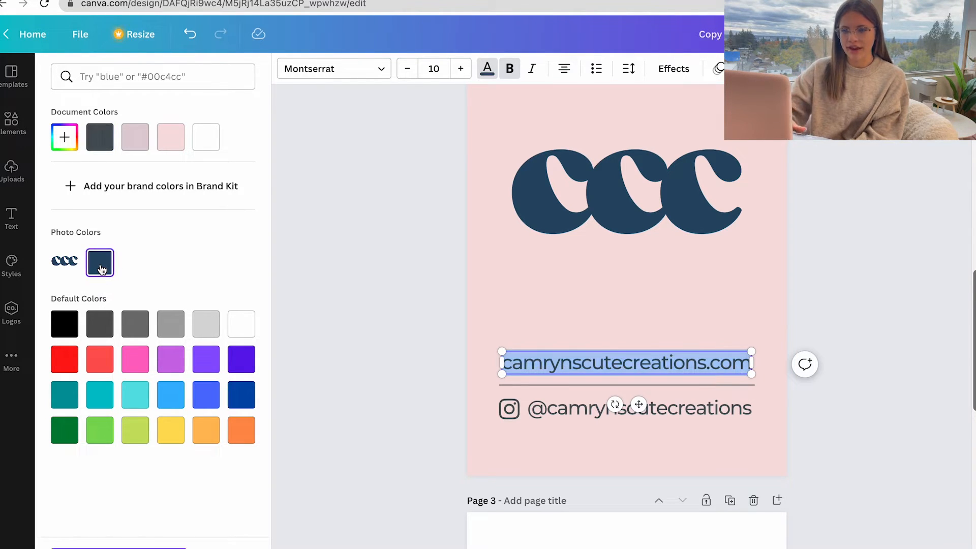
double_click(559, 416)
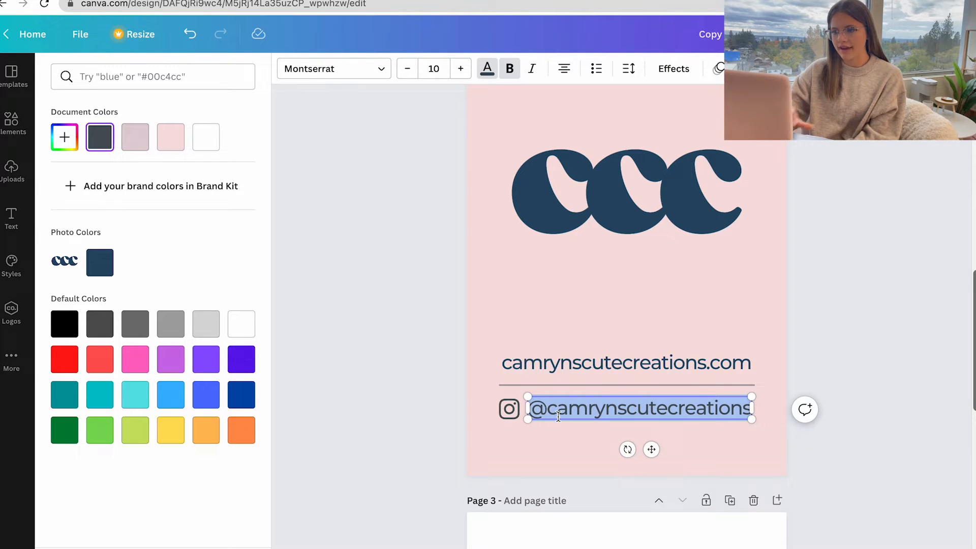
click(488, 69)
click(488, 69)
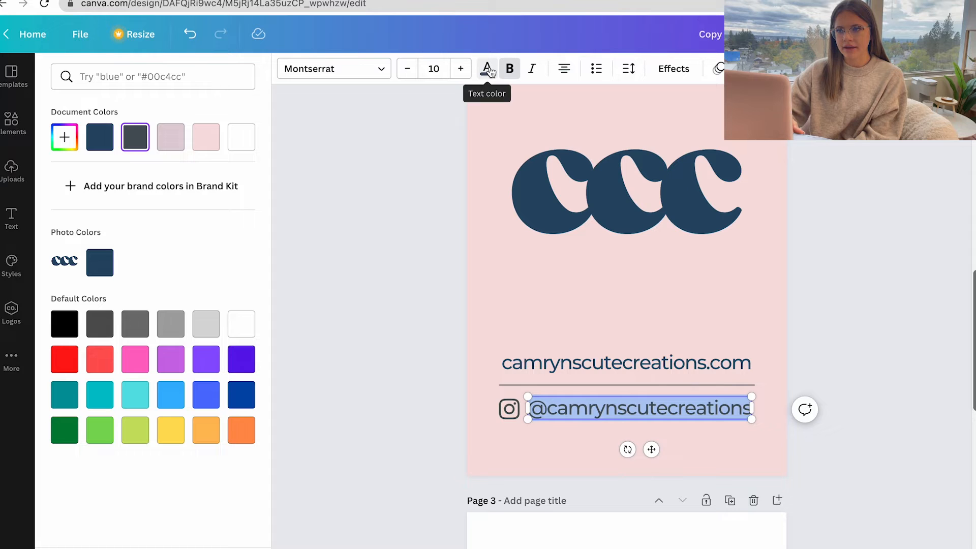
click(99, 259)
Recolour the Instagram icon and the divider line on page 2 with the same navy logo colour.
click(509, 409)
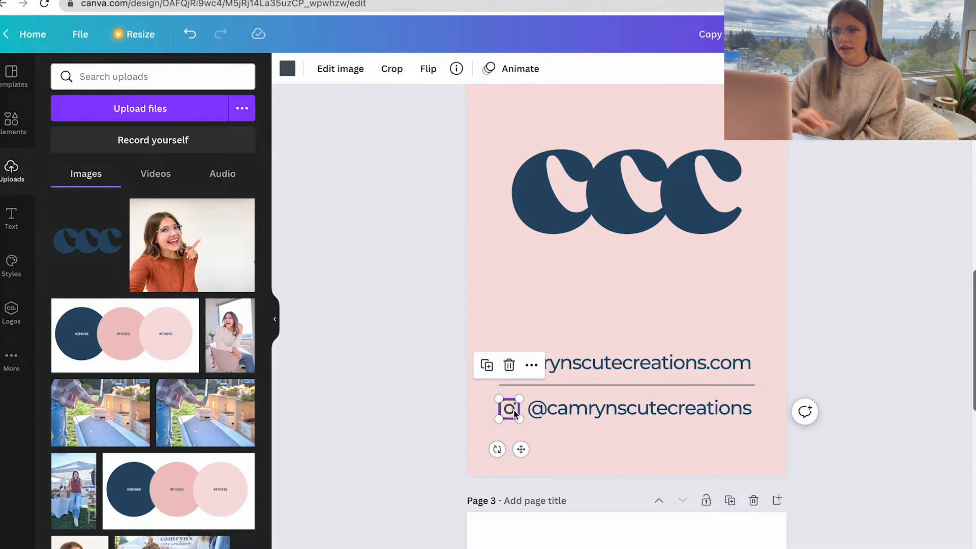
click(288, 68)
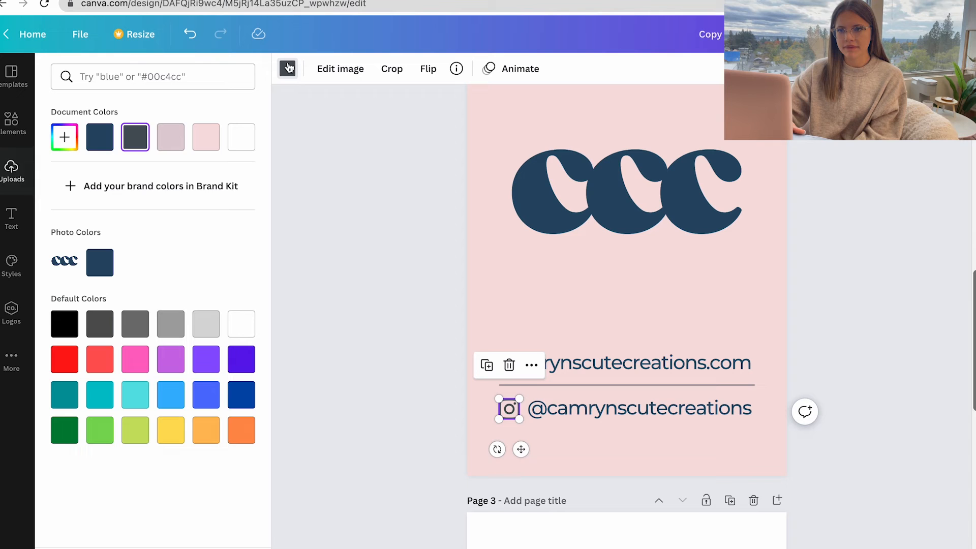
click(100, 262)
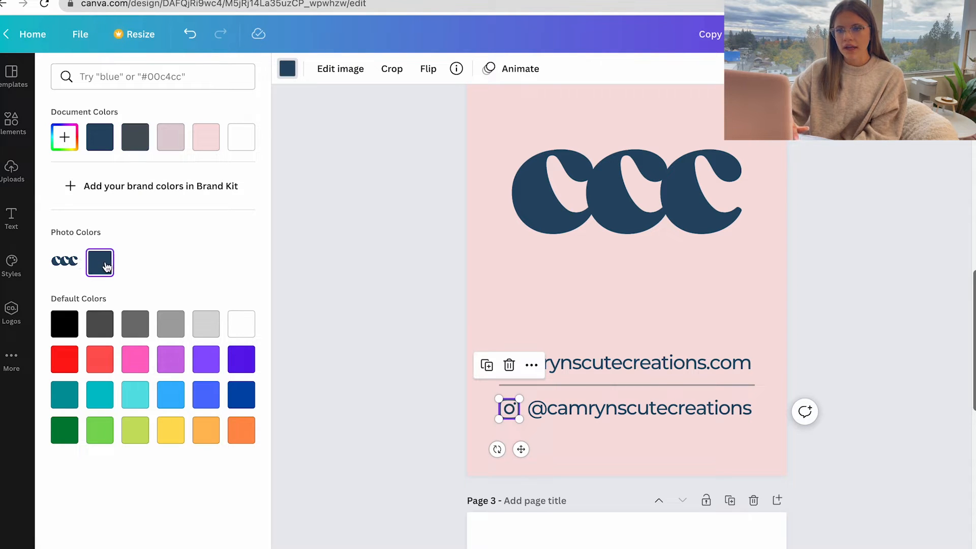
click(565, 386)
click(288, 68)
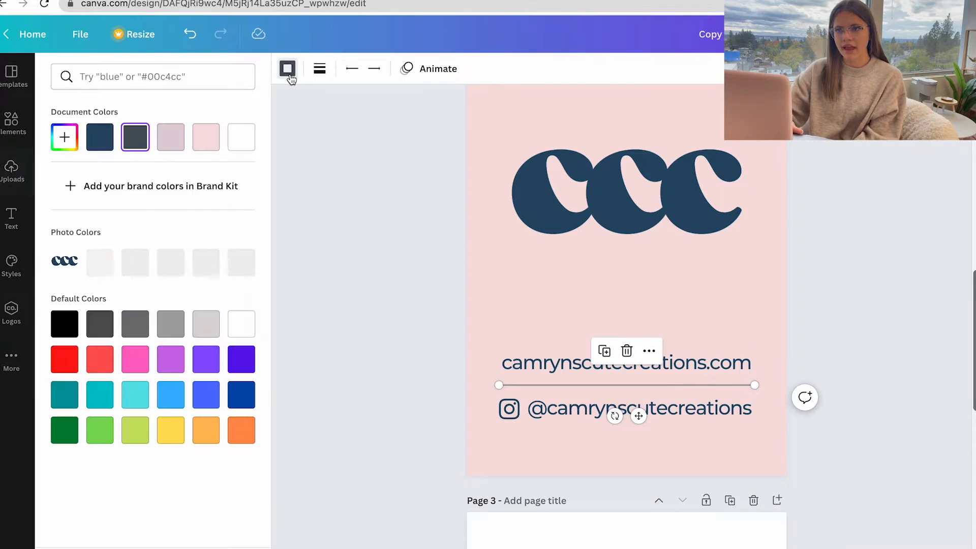
click(104, 264)
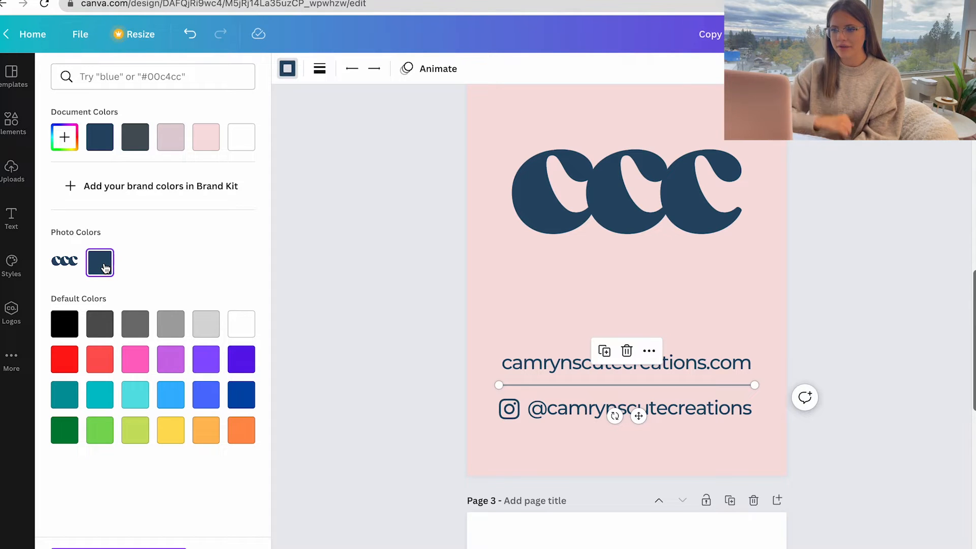
click(795, 333)
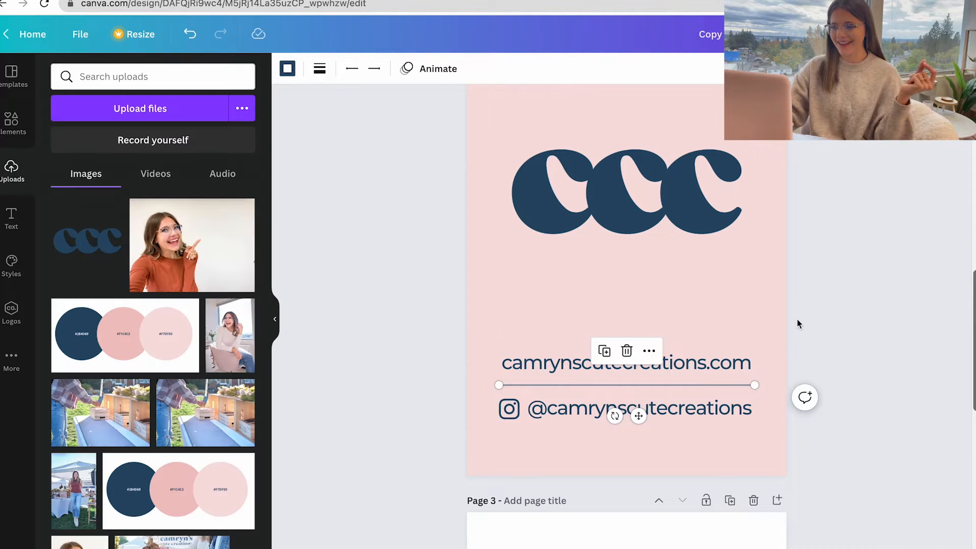
scroll(797, 320, down, 3)
click(798, 323)
scroll(797, 323, up, 1)
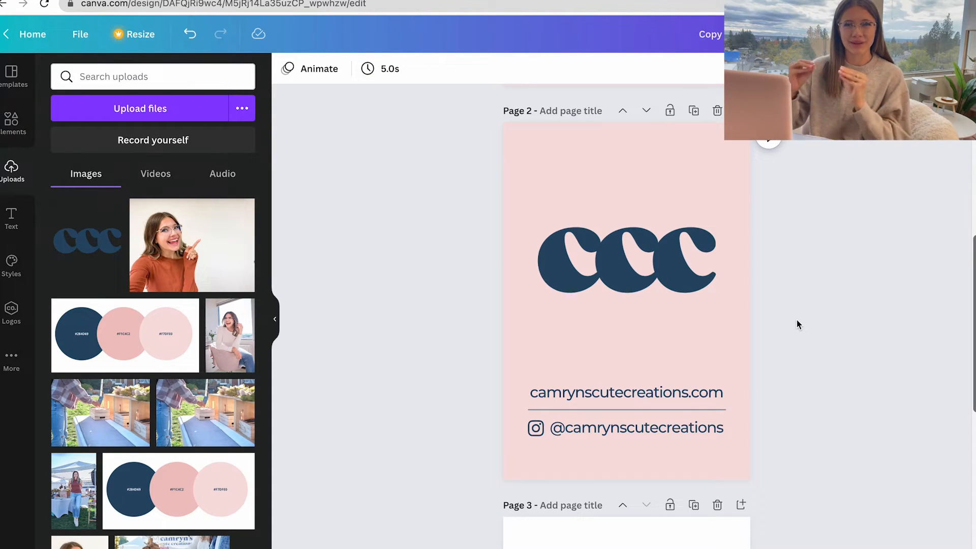
scroll(797, 320, down, 7)
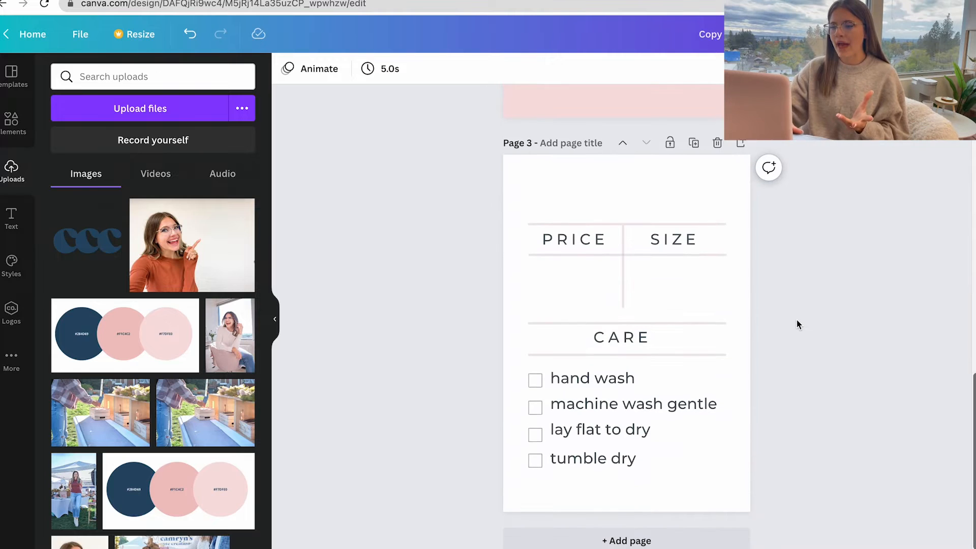
Recolour the price, size and care table lines on page 3 with the light pink document colour.
drag(777, 484, 518, 364)
click(864, 356)
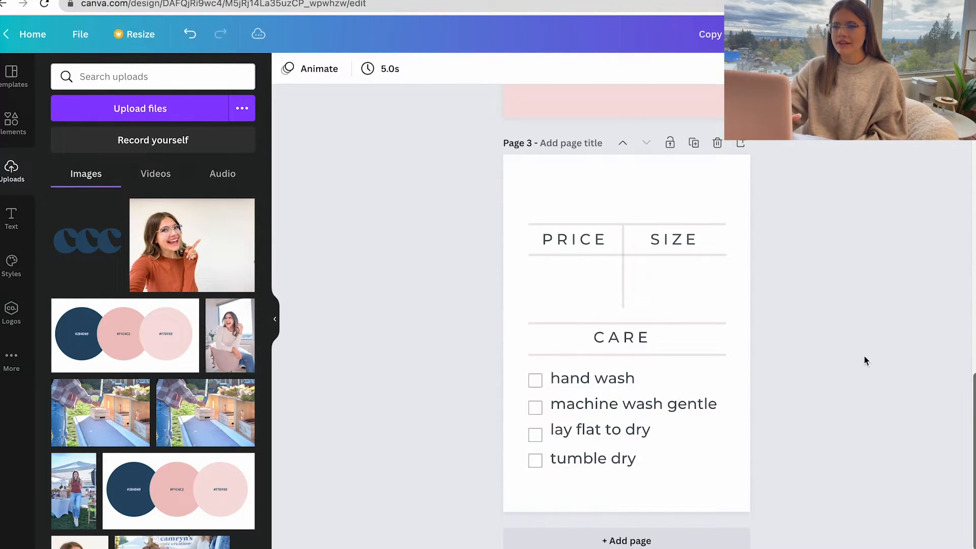
click(612, 256)
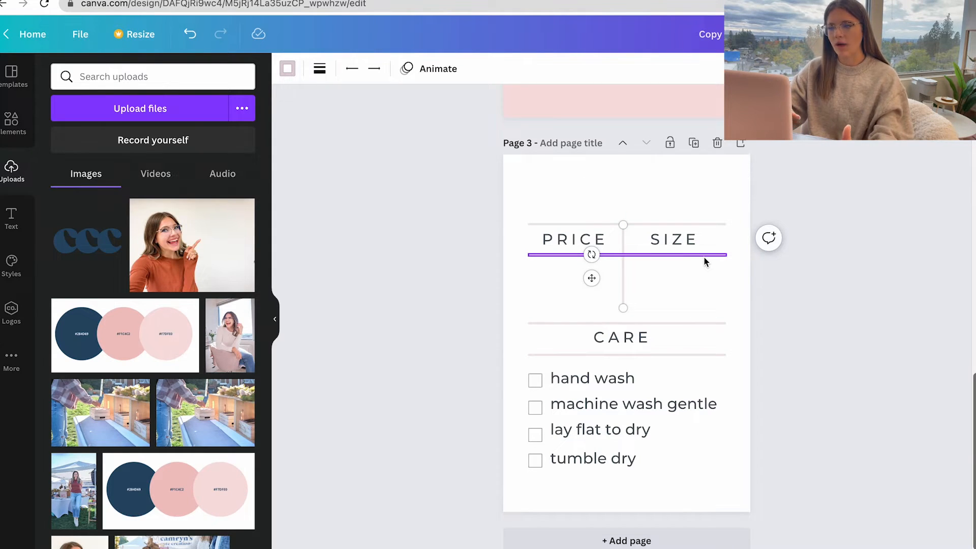
shift+click(711, 225)
shift+click(710, 323)
shift+click(712, 355)
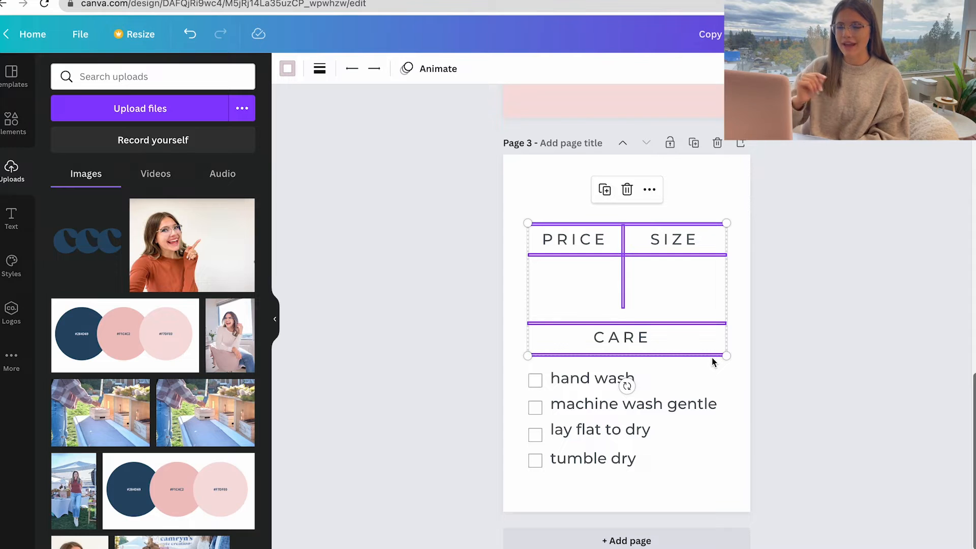
click(288, 69)
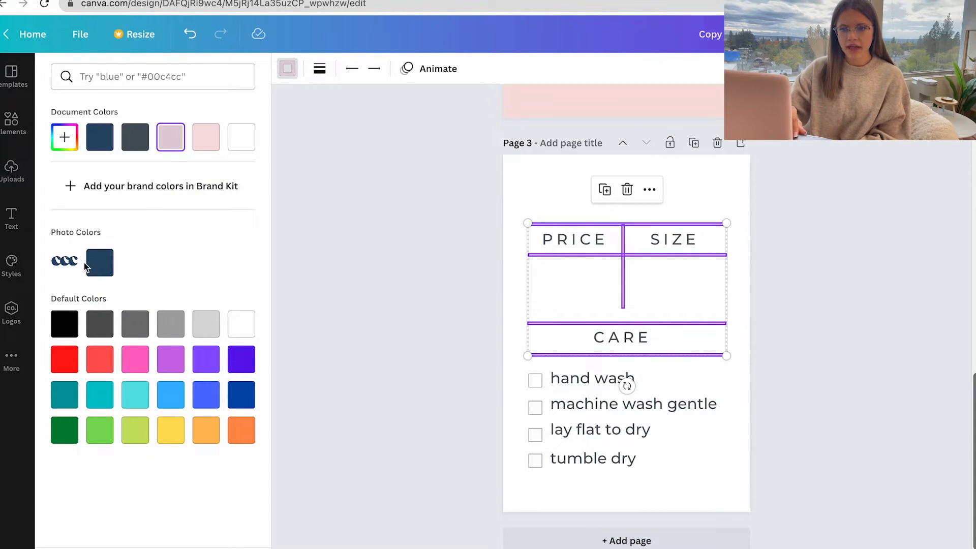
click(210, 142)
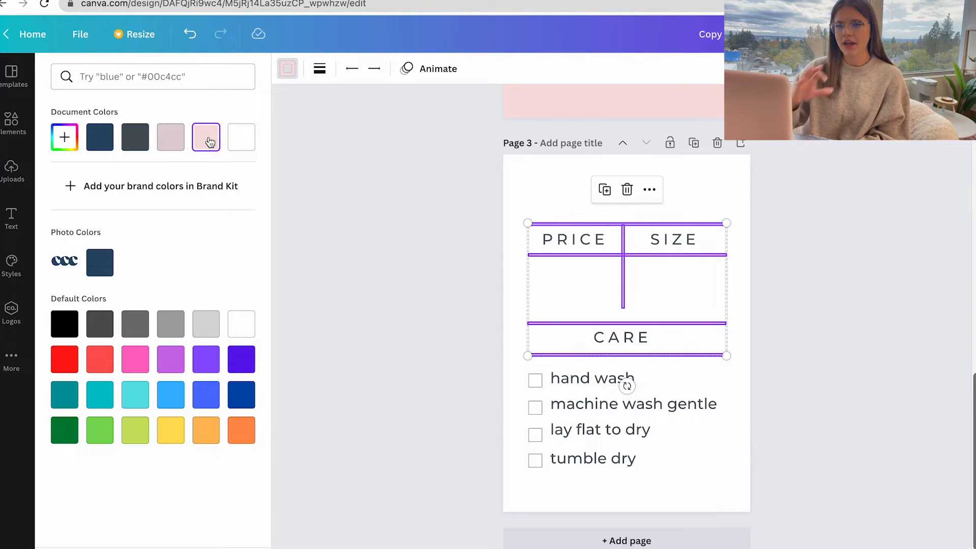
click(739, 198)
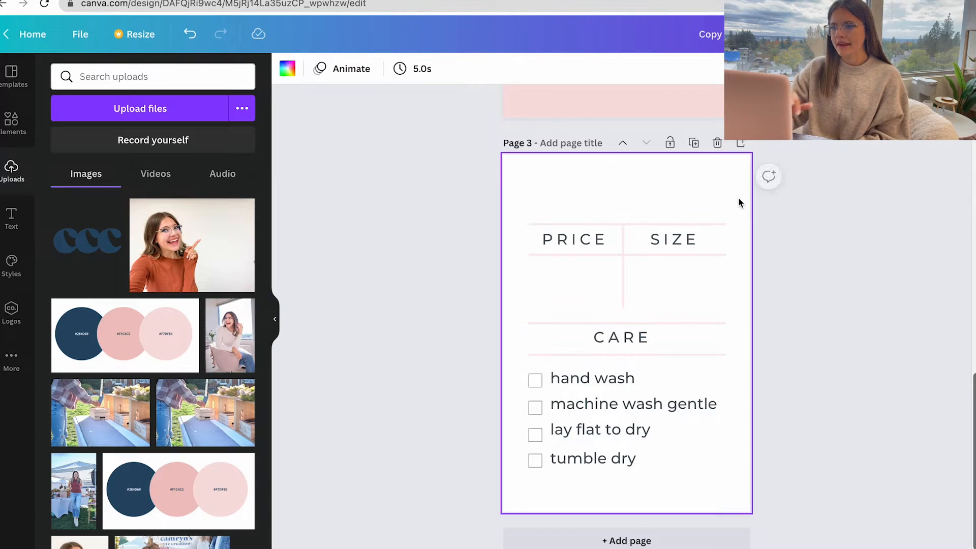
Set the PRICE and SIZE headings on page 3 in Playfair Display Black and turn off their uppercase formatting.
scroll(769, 267, down, 1)
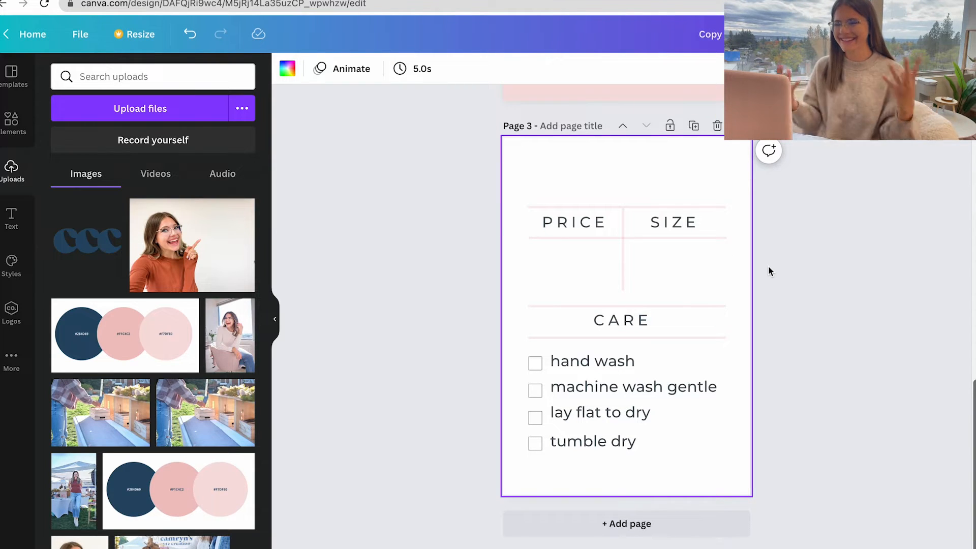
double_click(580, 224)
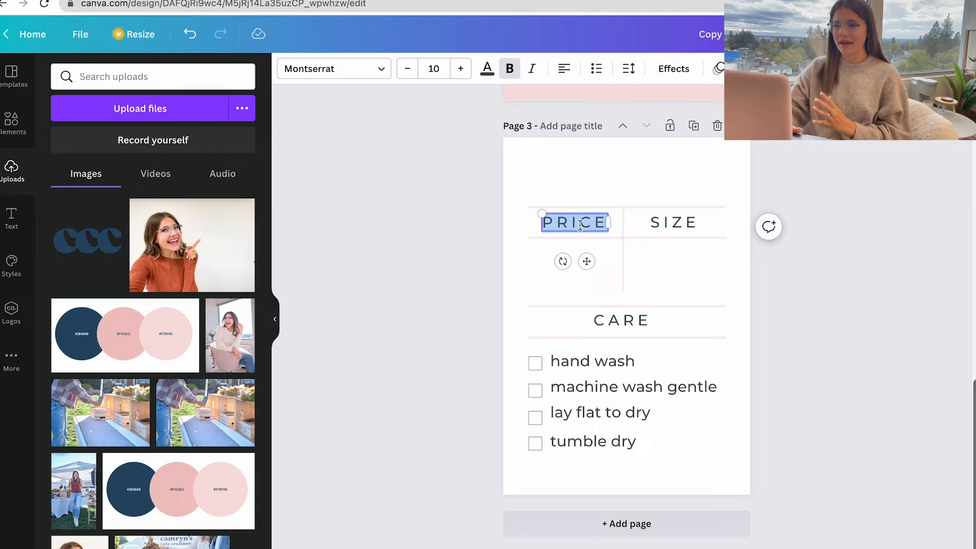
click(379, 70)
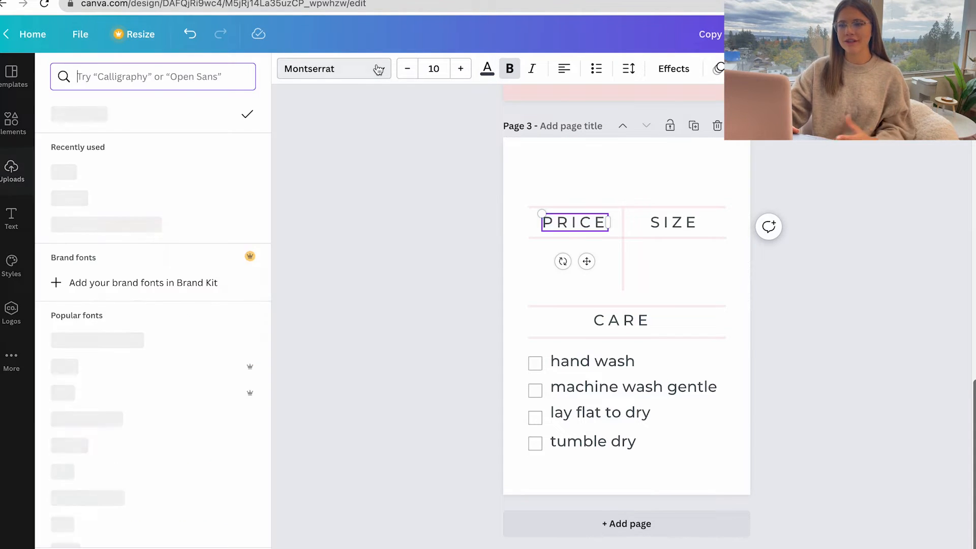
double_click(567, 220)
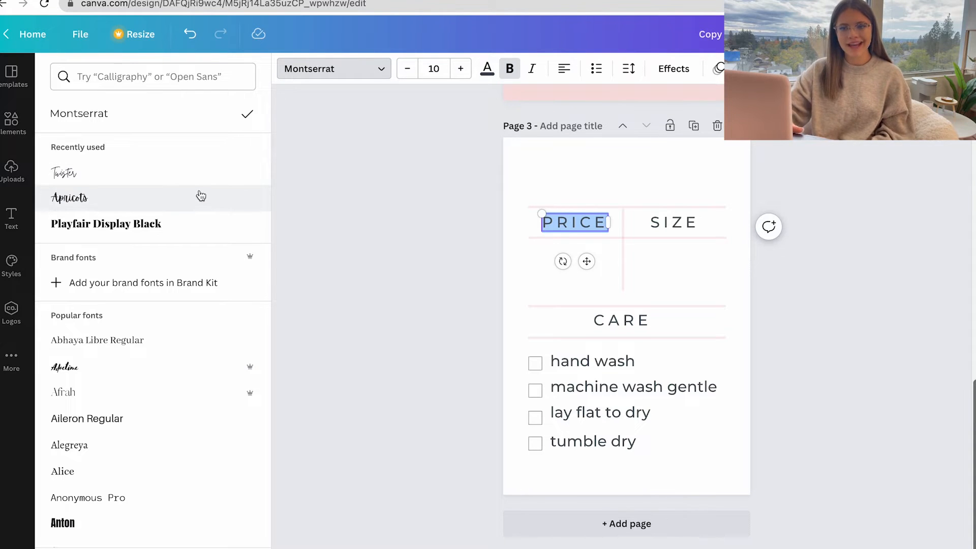
click(188, 223)
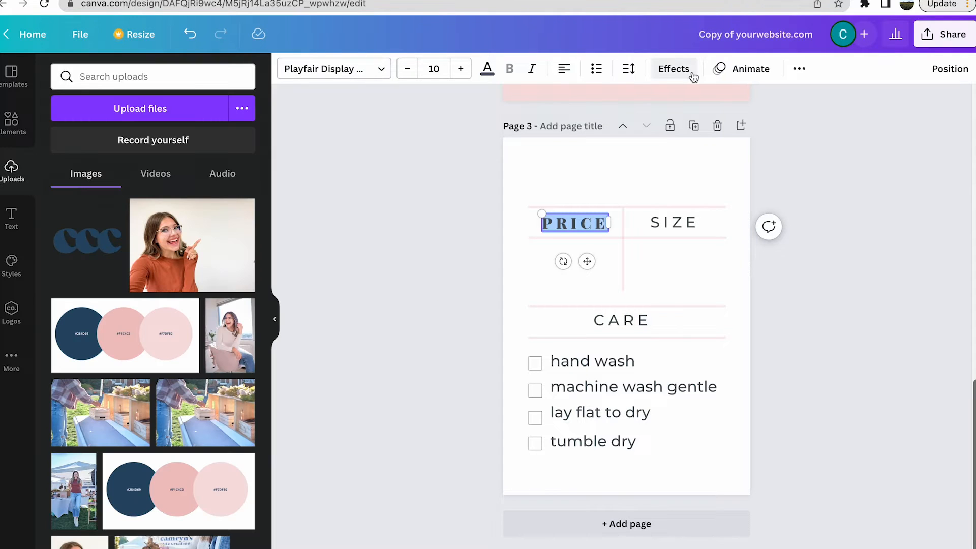
click(799, 69)
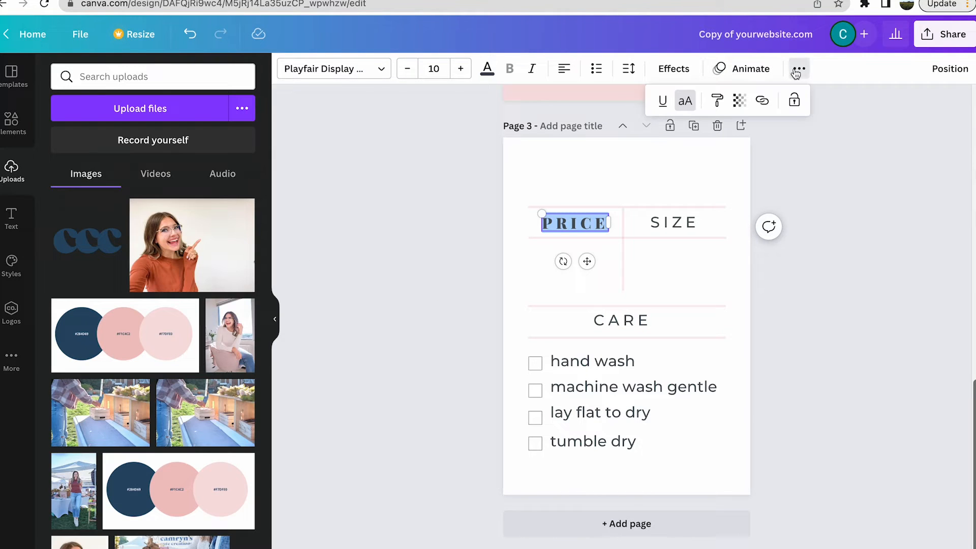
click(685, 105)
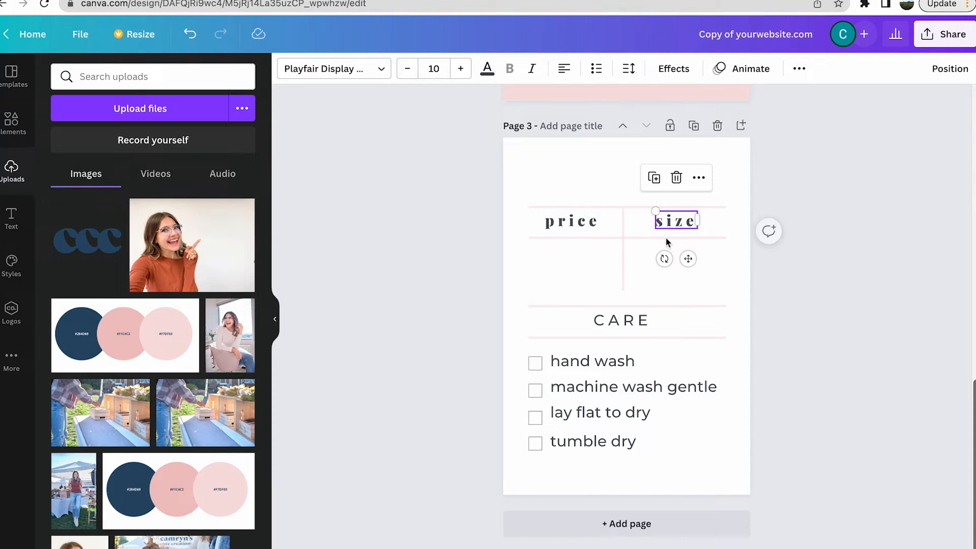
click(857, 285)
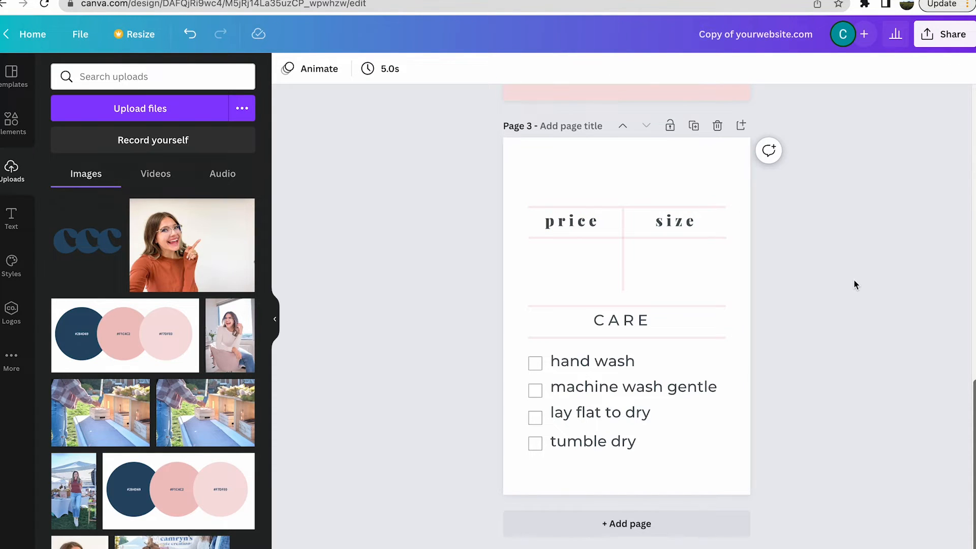
Change the CARE heading to Playfair Display Black and turn off its uppercase formatting.
click(627, 324)
double_click(628, 325)
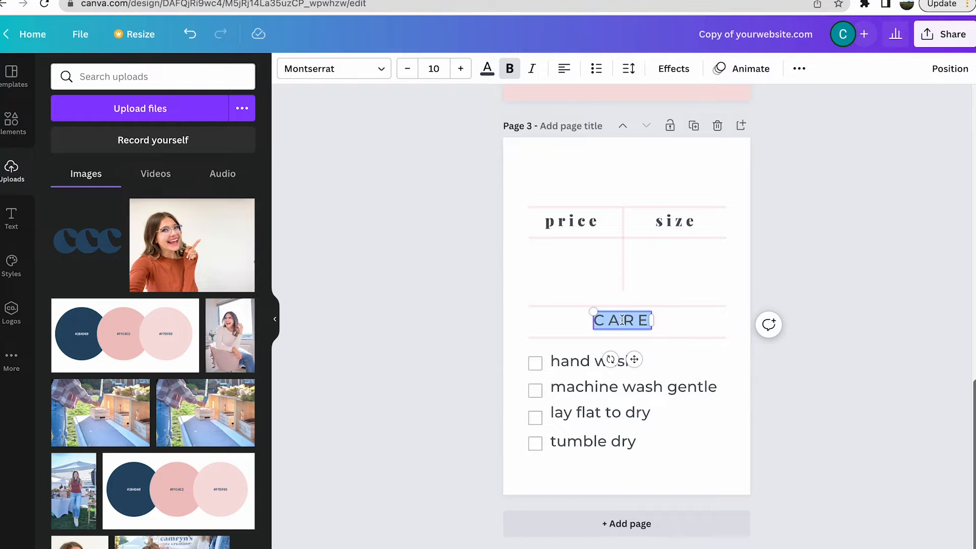
click(375, 71)
click(132, 139)
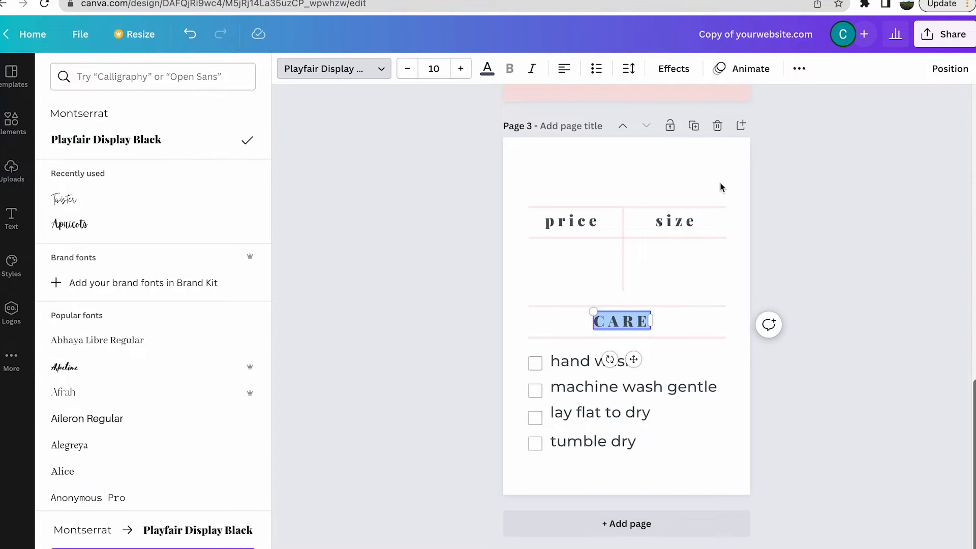
click(742, 68)
click(799, 68)
click(685, 101)
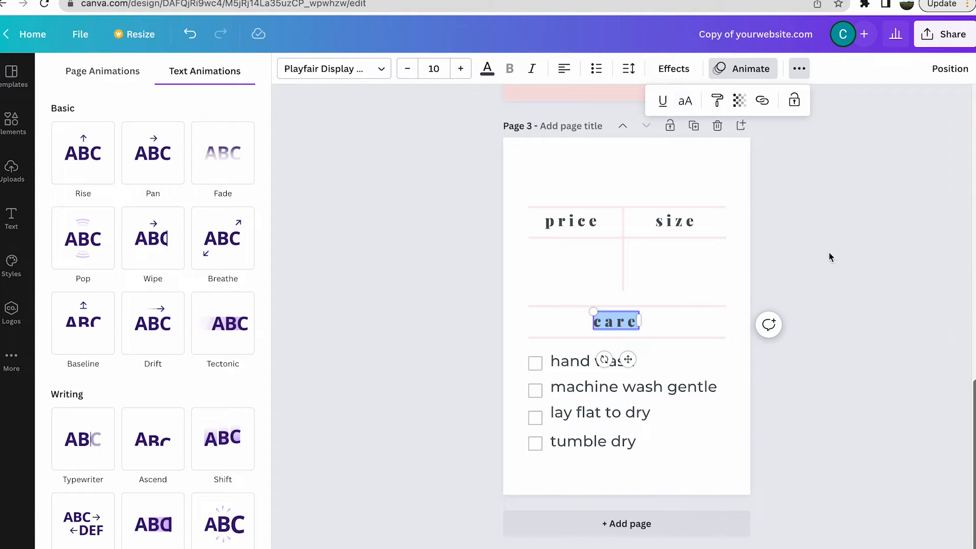
Shift the care heading slightly to recentre it between its two pink lines.
click(699, 303)
click(617, 320)
drag(617, 321, 622, 322)
click(823, 218)
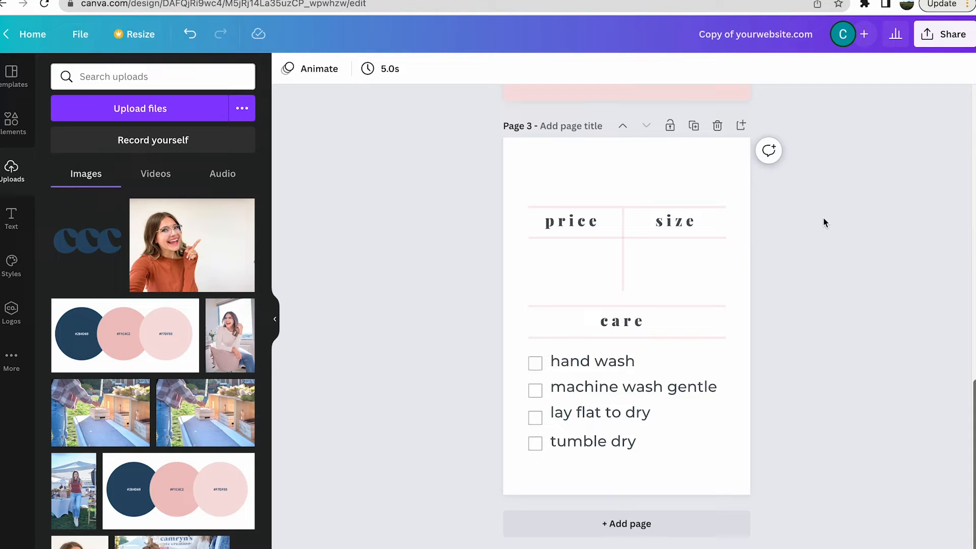
double_click(631, 320)
click(770, 388)
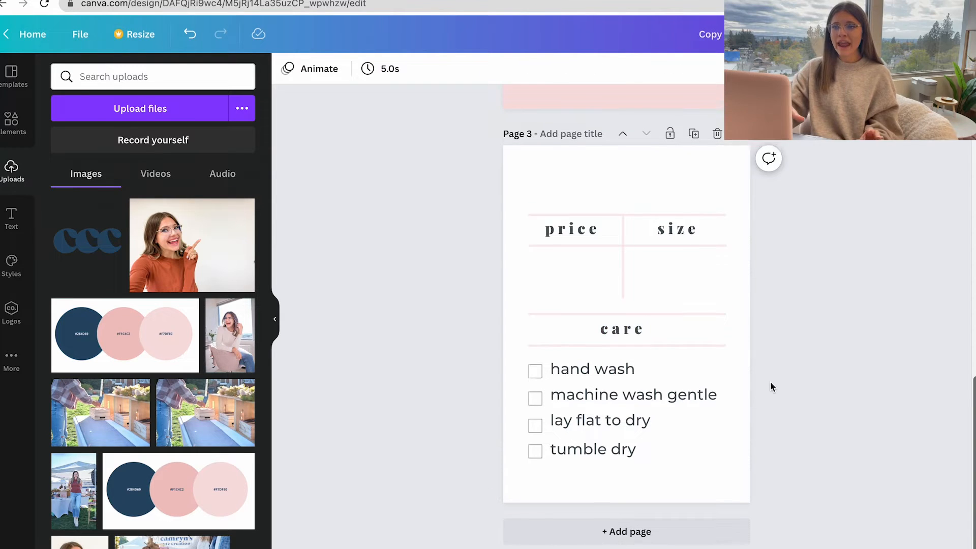
Delete the surplus light pink logo page, keeping one logo page and the price and care page.
scroll(771, 382, up, 12)
scroll(771, 383, down, 12)
scroll(772, 388, up, 10)
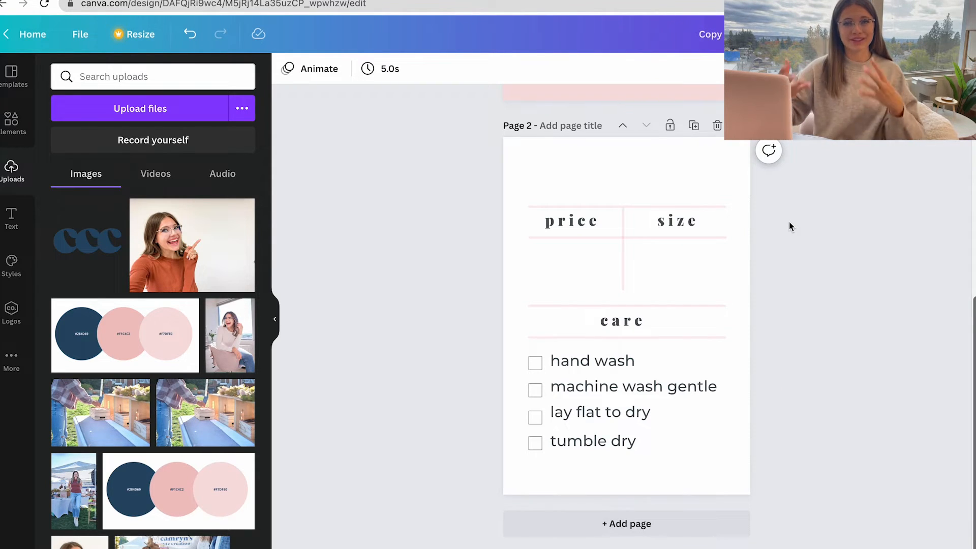
scroll(789, 222, up, 2)
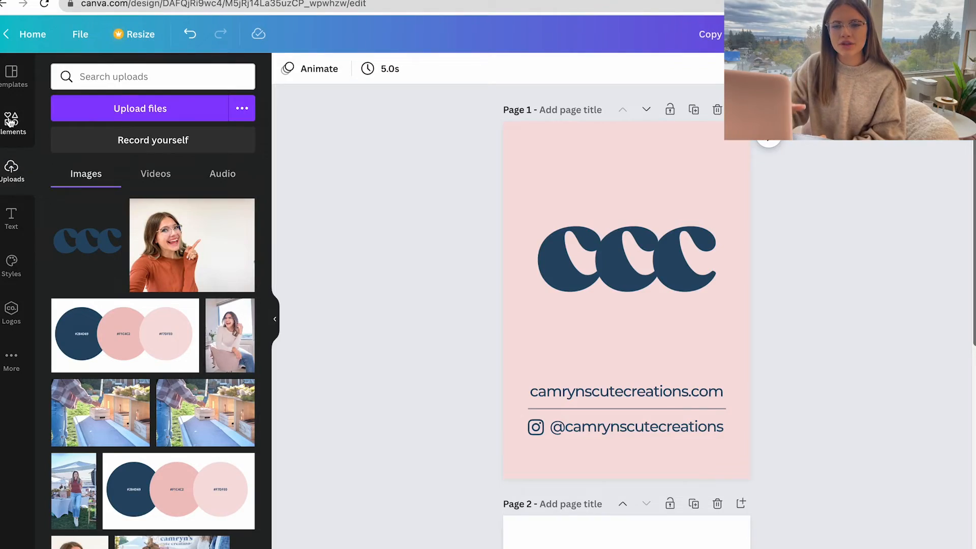
Search the elements library for "yarn".
click(10, 121)
click(122, 75)
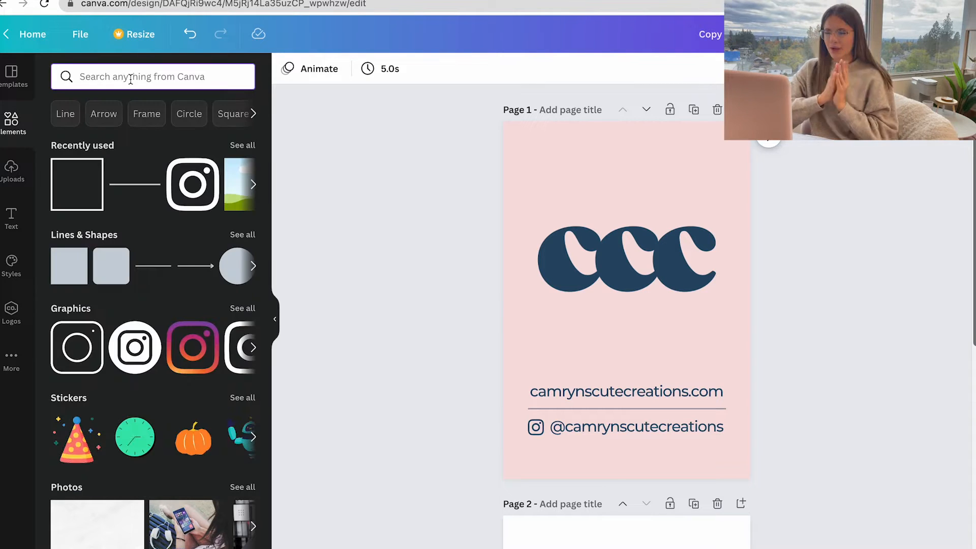
text(yarn)
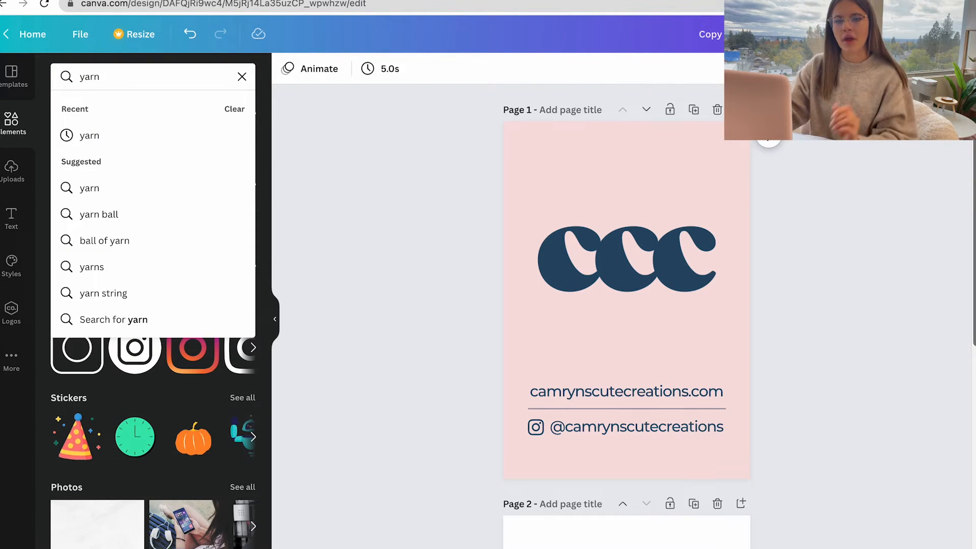
key(Return)
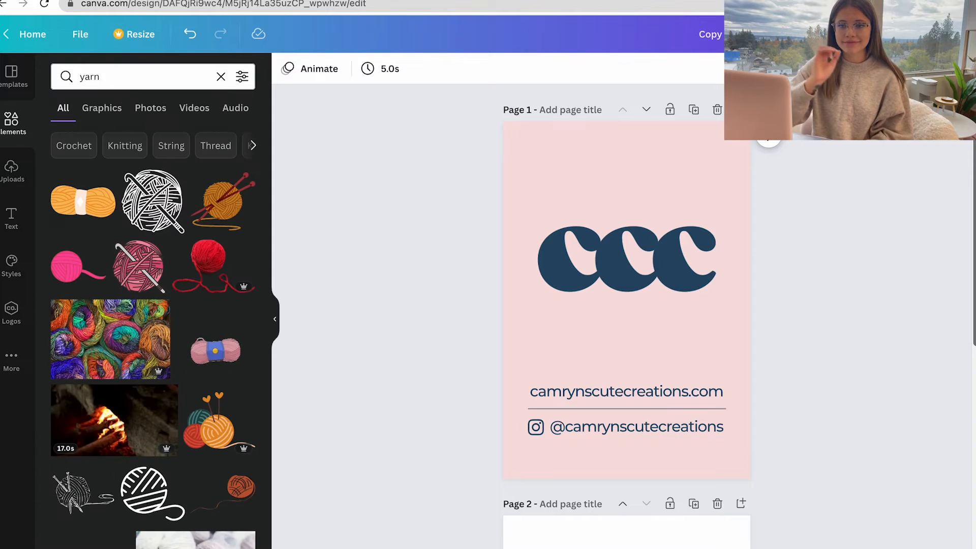
click(132, 335)
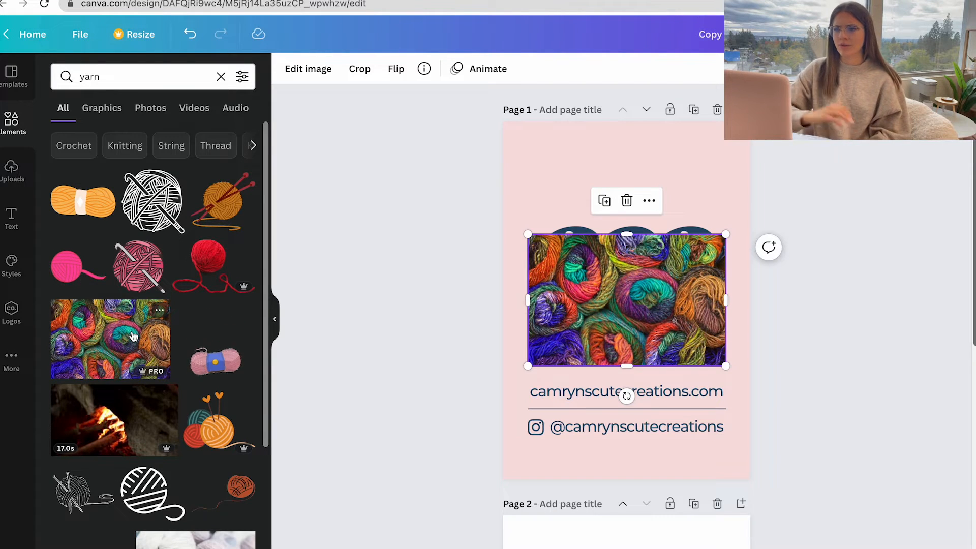
drag(628, 305, 677, 210)
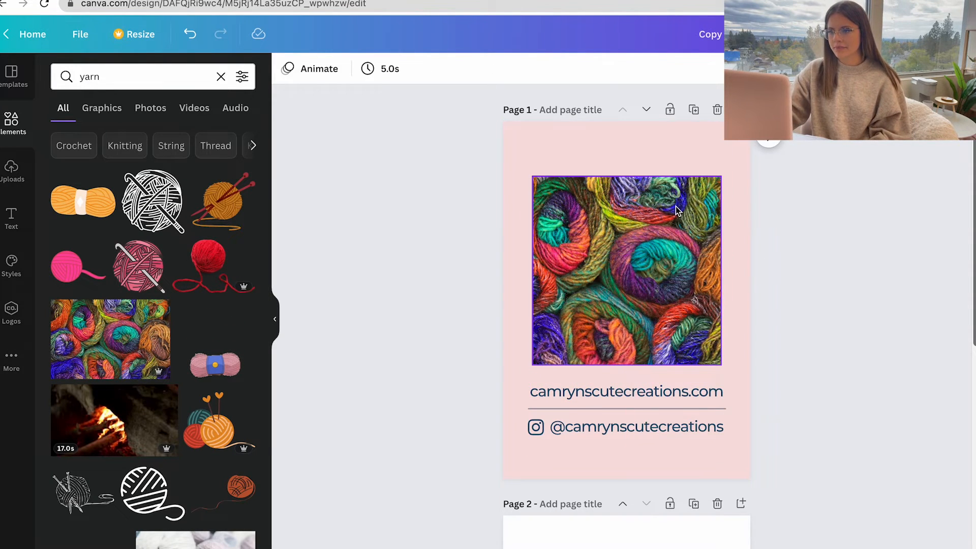
key(ctrl+z)
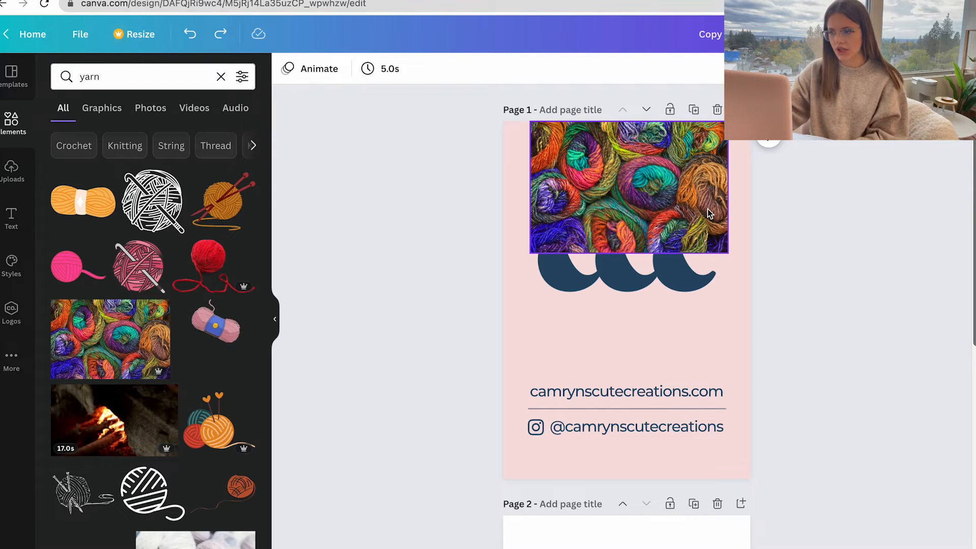
key(Delete)
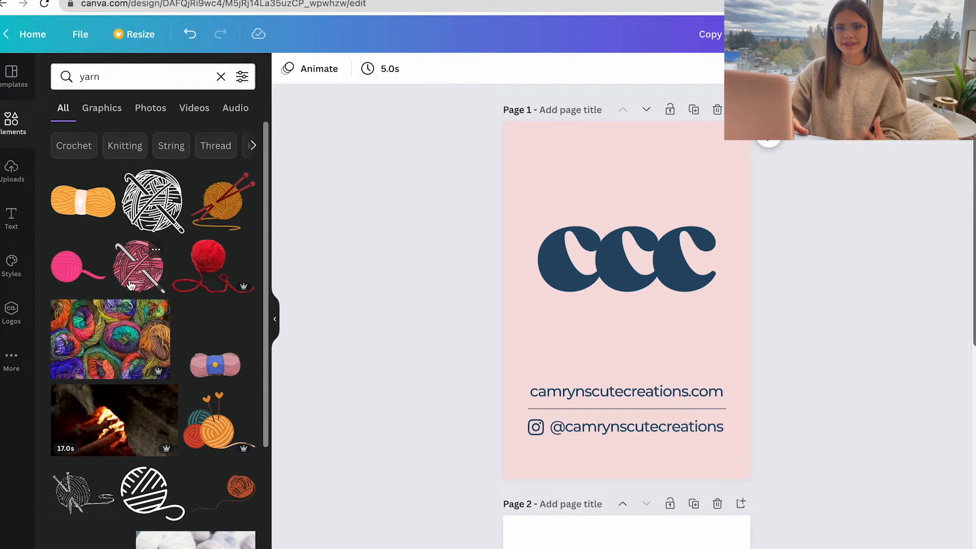
Limit the yarn results to graphics and try the yarn ball with a crochet hook below the ccc logo.
click(99, 112)
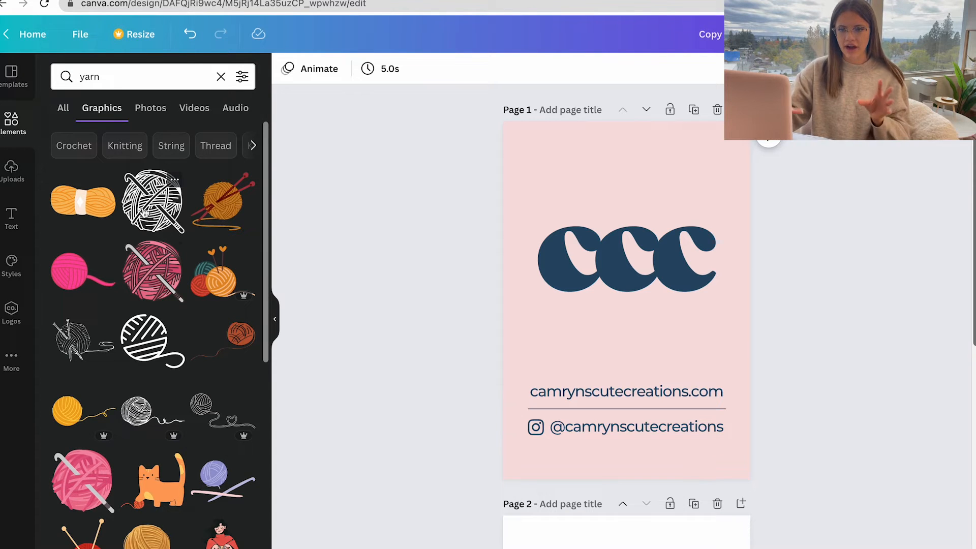
click(145, 213)
drag(640, 297, 644, 326)
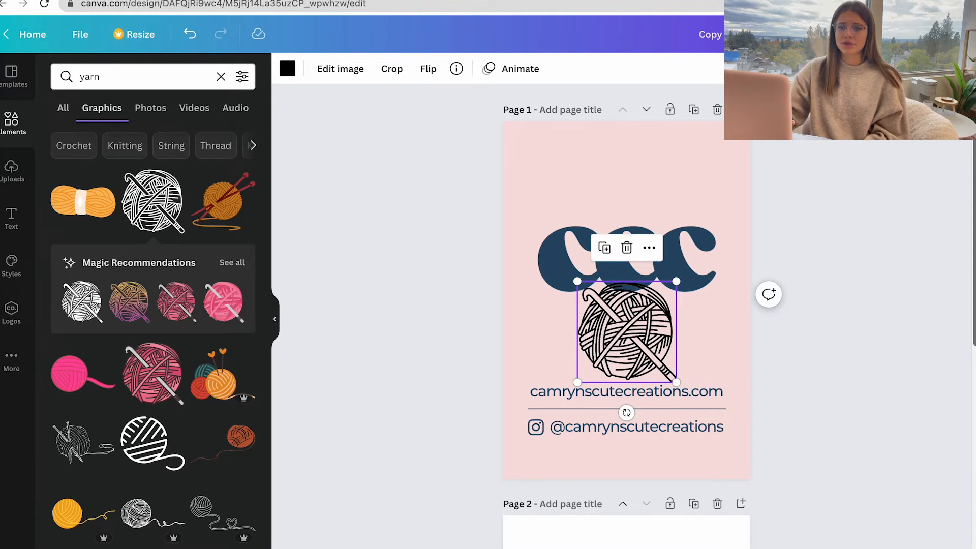
key(Delete)
Add the line-drawn yarn ball with a trailing strand above the website address, raising the ccc logo to make room.
click(152, 442)
drag(622, 320, 622, 348)
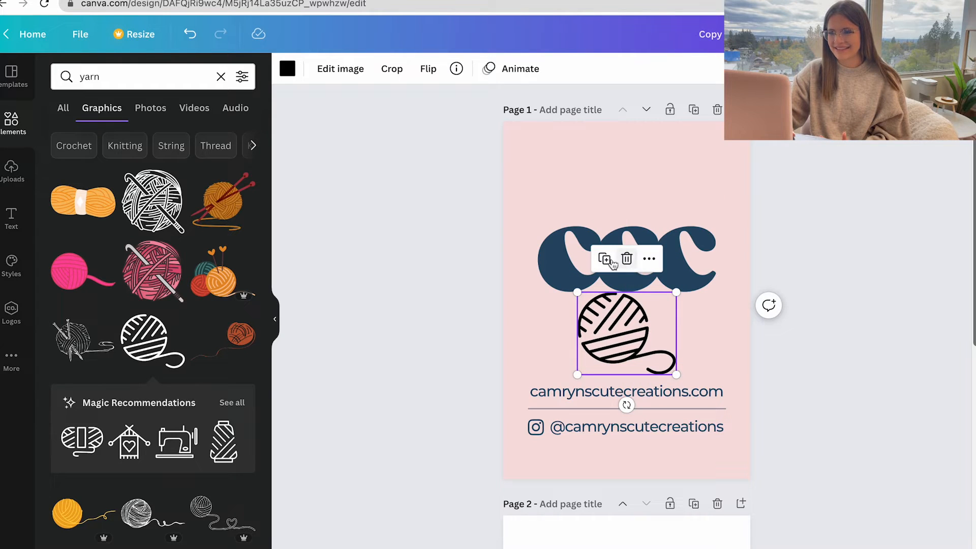
click(619, 240)
drag(619, 239, 618, 218)
drag(633, 342, 634, 331)
Try the yarn ball graphic on page 1 in the logo navy and recolour it white.
scroll(710, 373, down, 7)
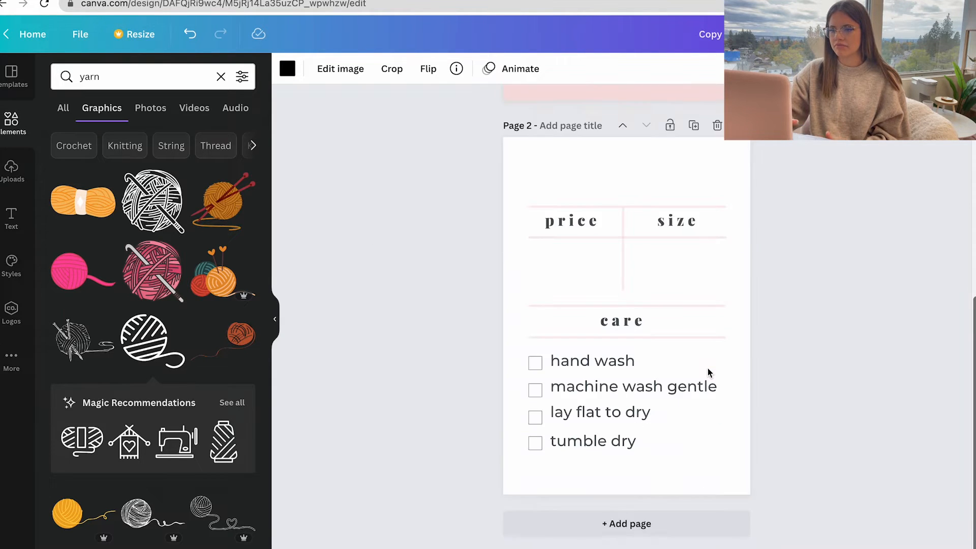
scroll(708, 372, up, 6)
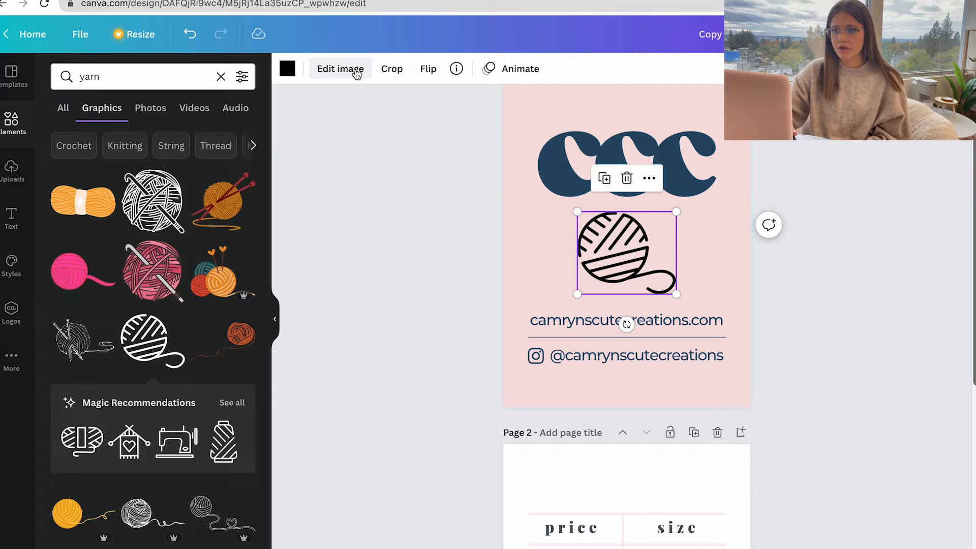
click(288, 69)
click(135, 138)
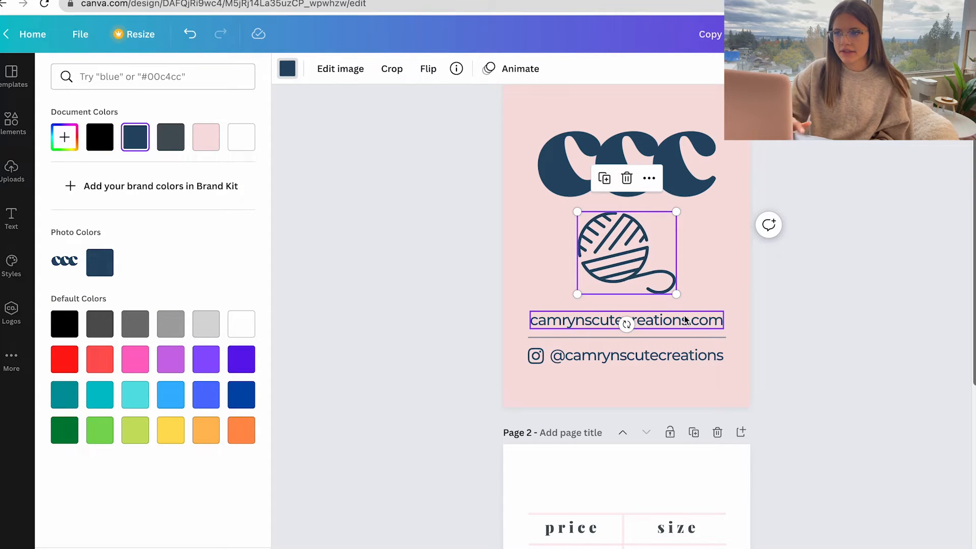
click(241, 137)
click(443, 375)
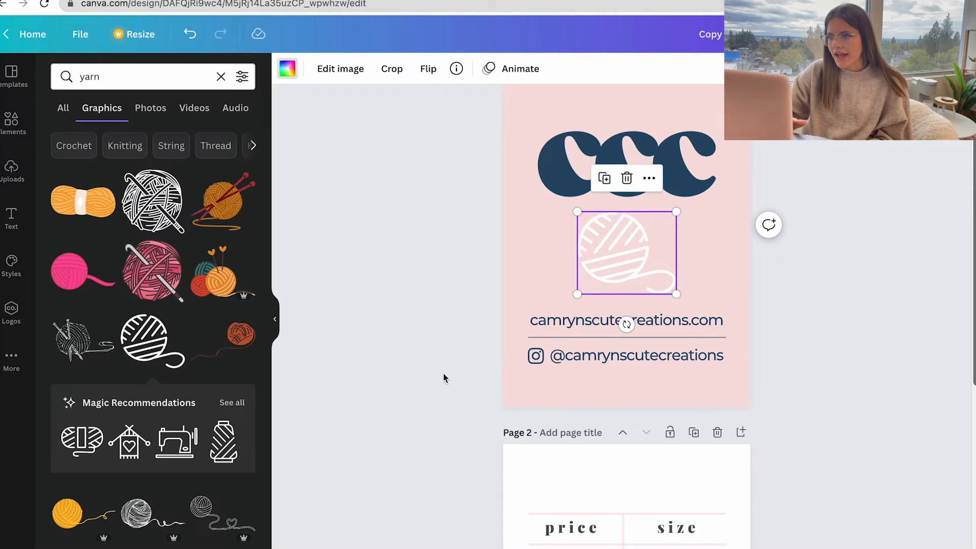
Try the white yarn ball enlarged behind the ccc logo, sending it to the back and lowering the logo over it.
scroll(445, 375, up, 2)
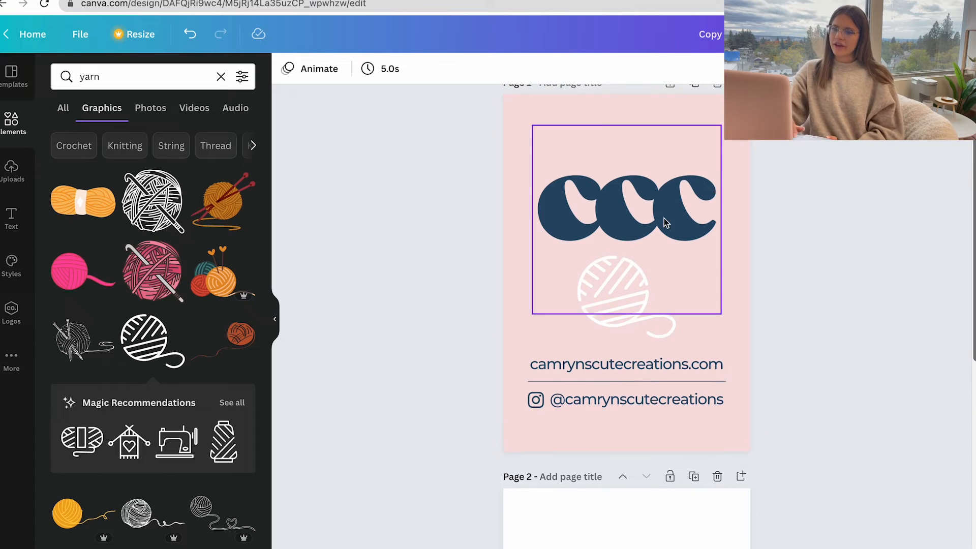
drag(697, 207, 698, 256)
click(632, 316)
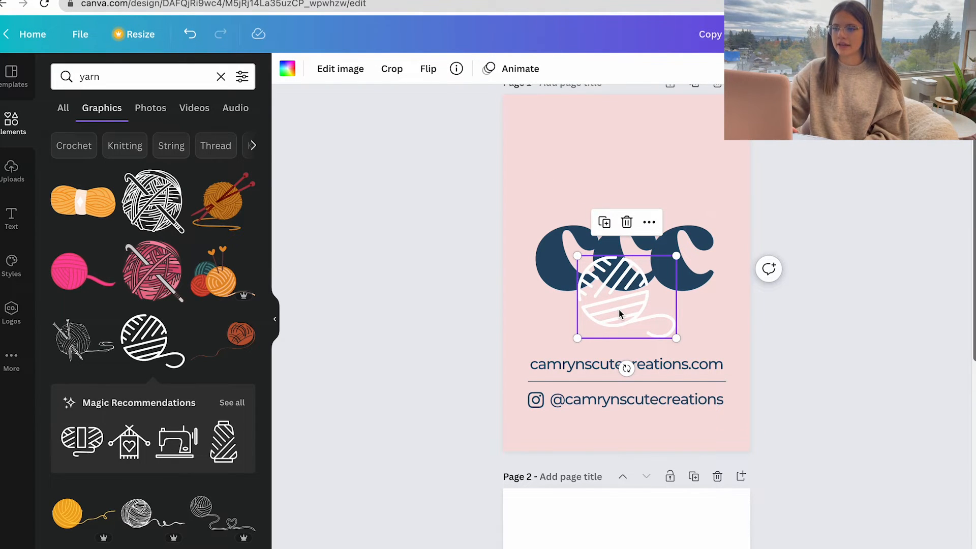
right_click(619, 310)
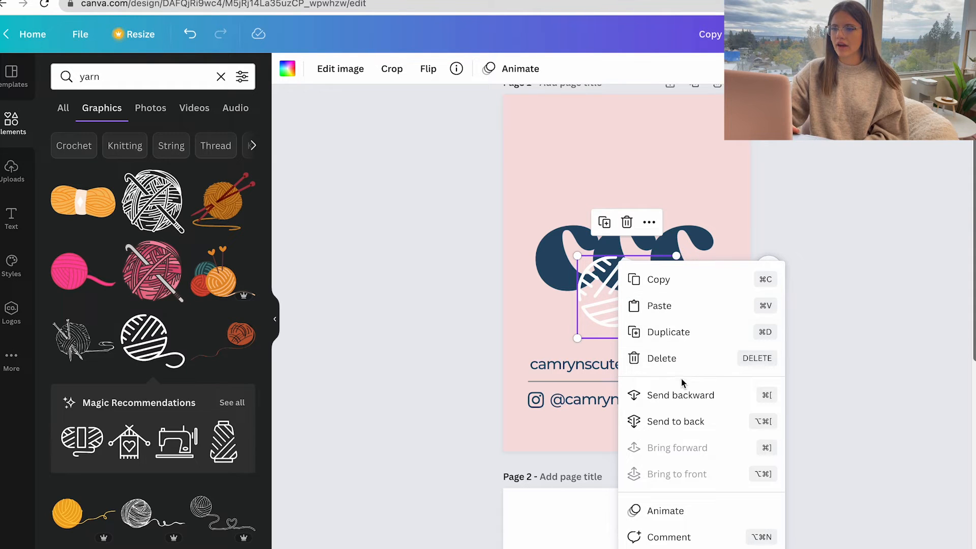
click(691, 422)
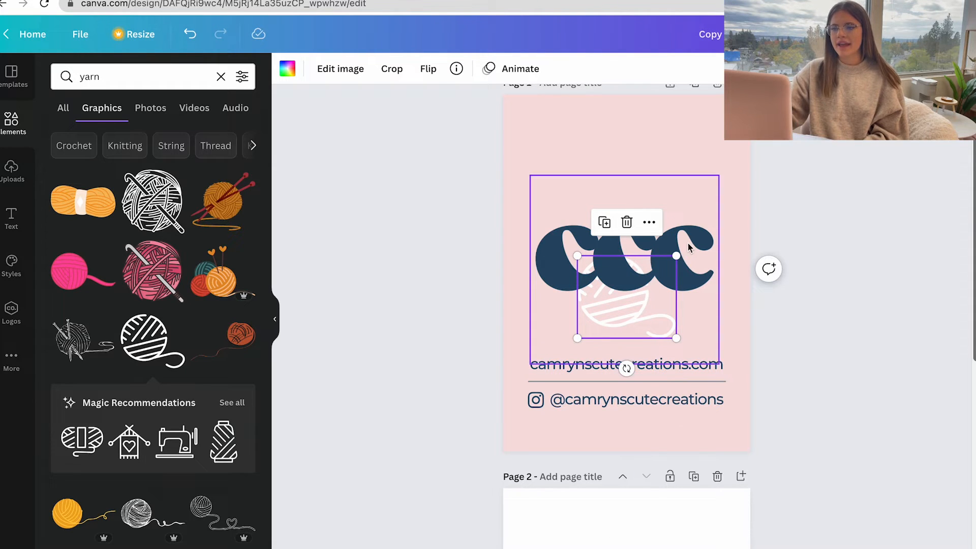
drag(677, 256, 750, 192)
mouse_move(641, 318)
mouse_down()
mouse_move(615, 309)
mouse_move(644, 307)
mouse_up()
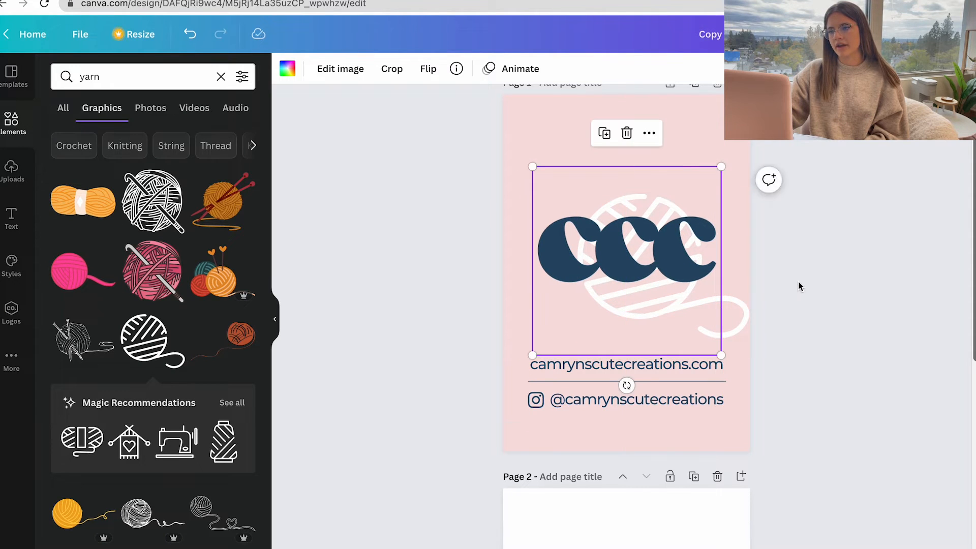
Try the white yarn ball above the ccc logo, shifting the logo down and shrinking the ball slightly.
click(800, 286)
drag(743, 308, 724, 293)
click(715, 150)
drag(629, 191, 629, 151)
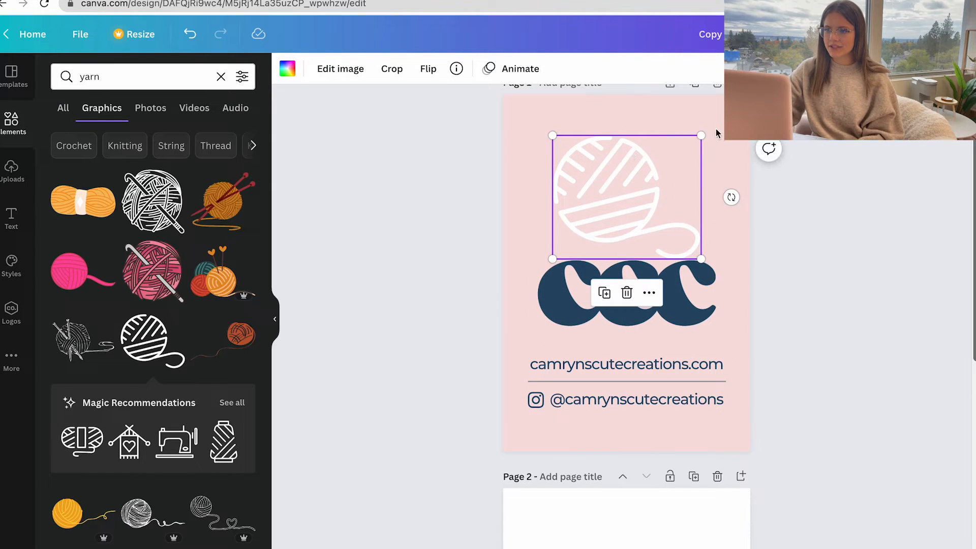
drag(703, 135, 686, 148)
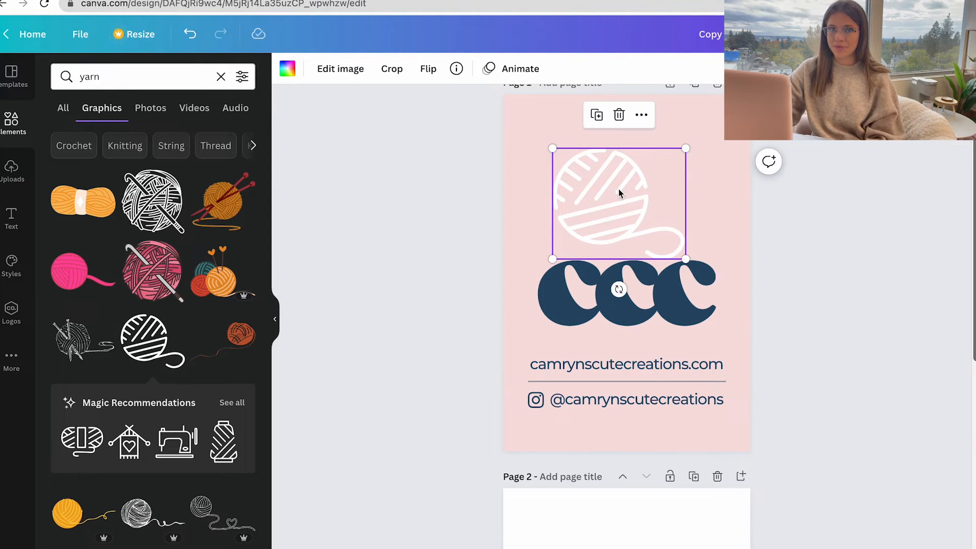
drag(619, 193, 628, 174)
click(798, 328)
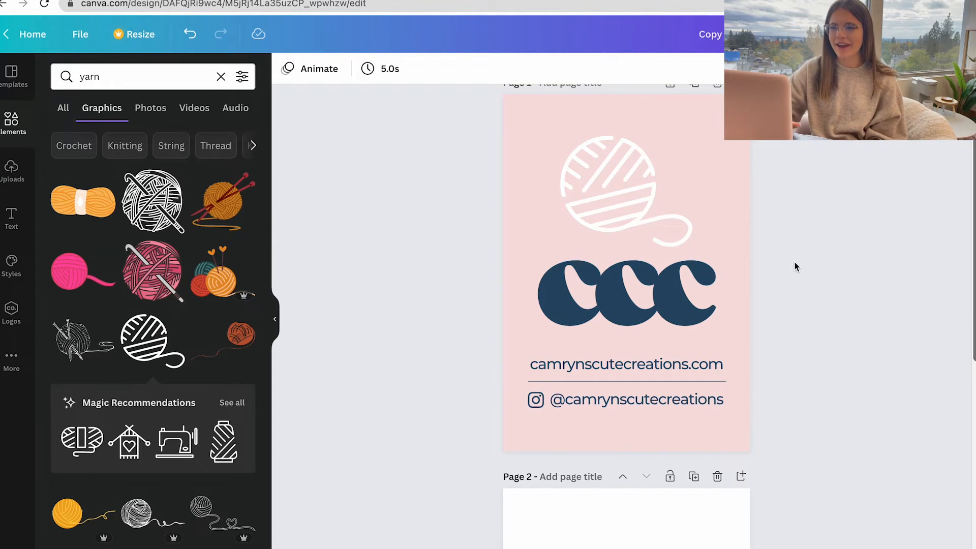
Try an enlarged orange cat, a colourful yarn pile in the lower corner and a blue yarn ball with needles on page 1.
scroll(174, 399, down, 3)
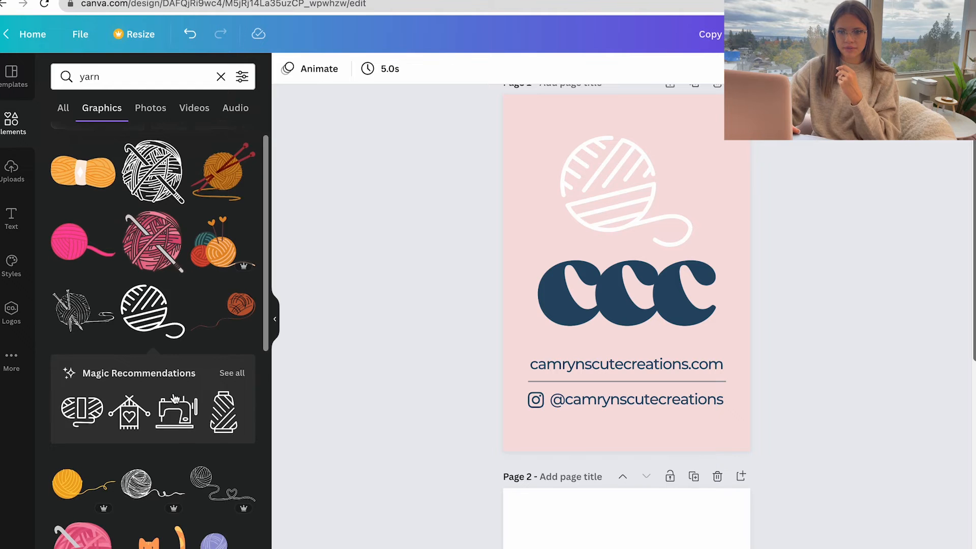
scroll(174, 399, down, 5)
click(159, 282)
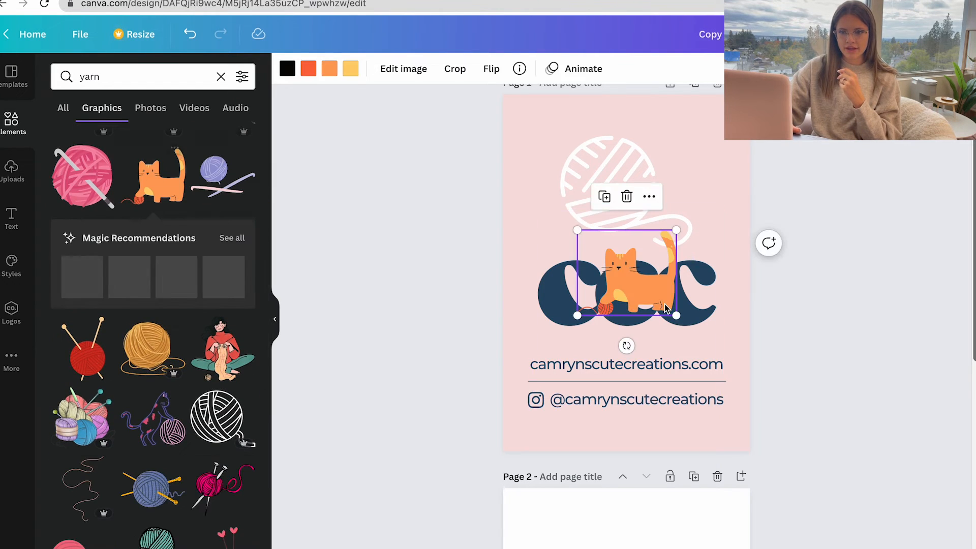
drag(676, 230, 768, 152)
drag(698, 279, 603, 387)
click(82, 417)
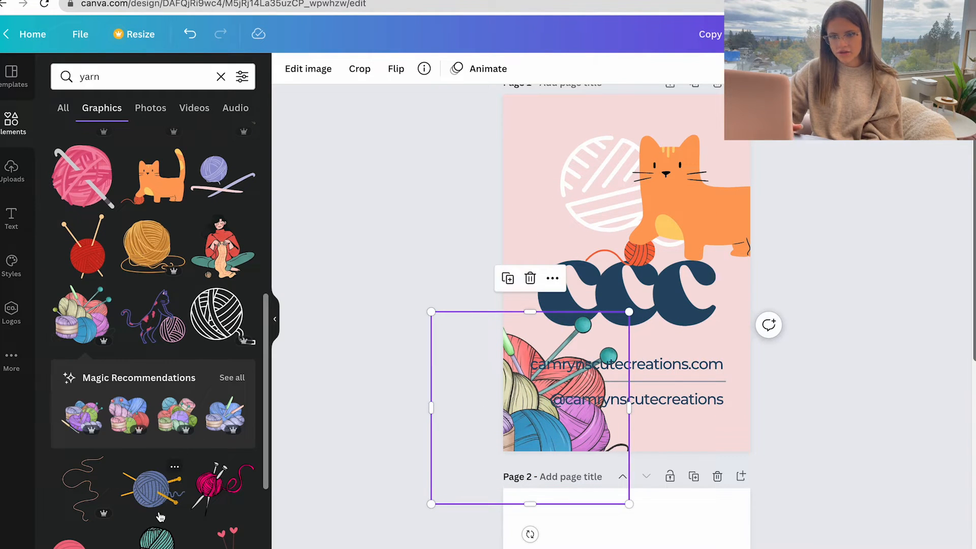
click(151, 488)
drag(625, 275, 558, 165)
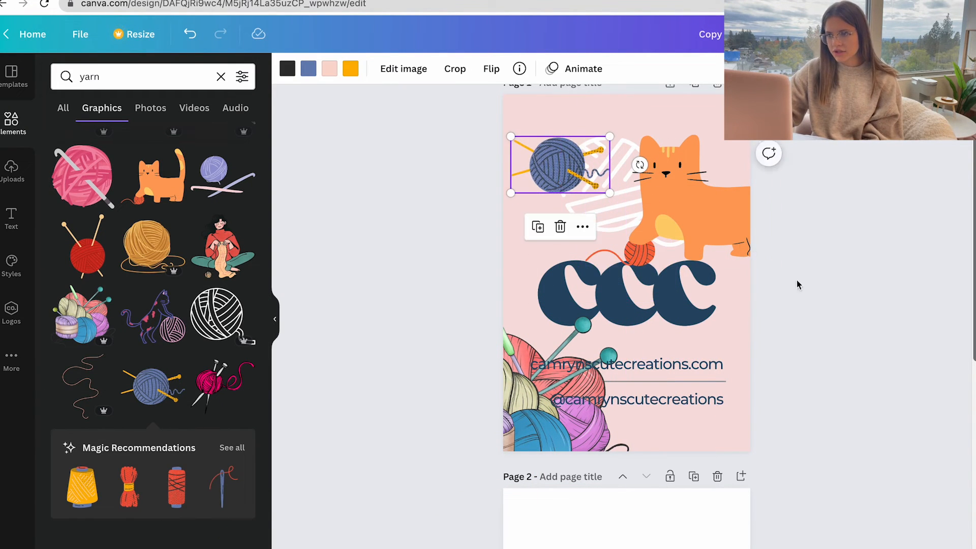
click(828, 362)
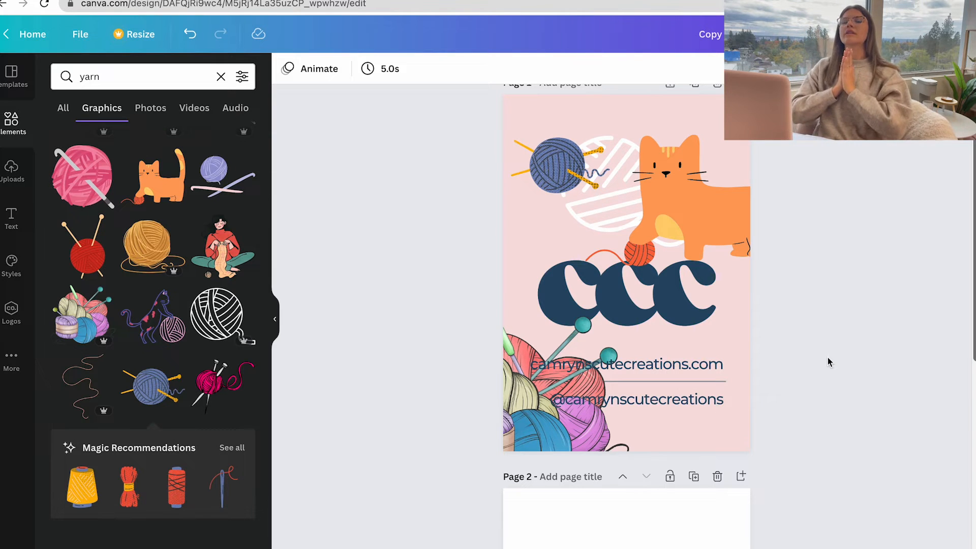
Delete the orange cat, the blue yarn ball with needles and the colourful yarn pile from page 1.
click(718, 206)
key(Delete)
click(588, 183)
key(Delete)
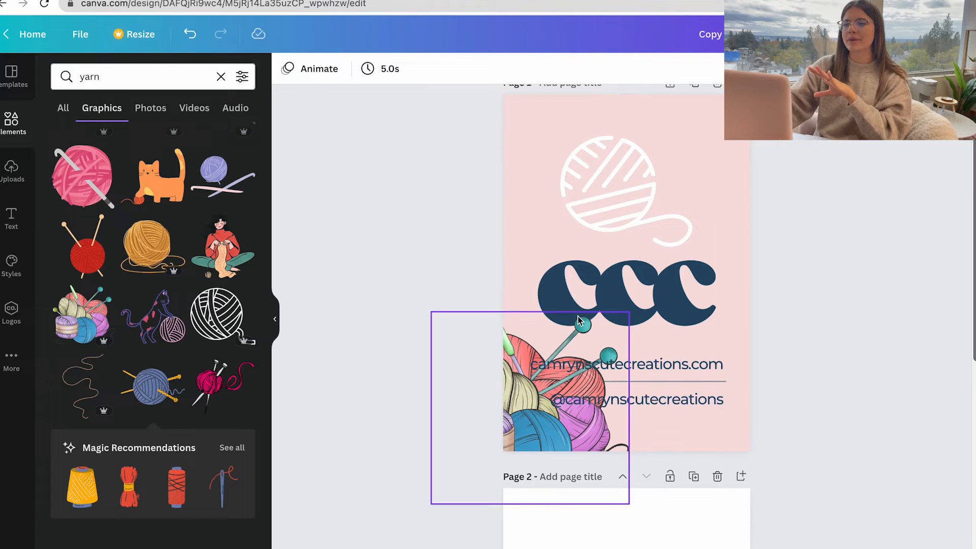
click(516, 407)
key(Delete)
Replace the yarn ball with the one on a looping strand above the ccc logo, recolour it white and enlarge it slightly.
scroll(150, 410, down, 3)
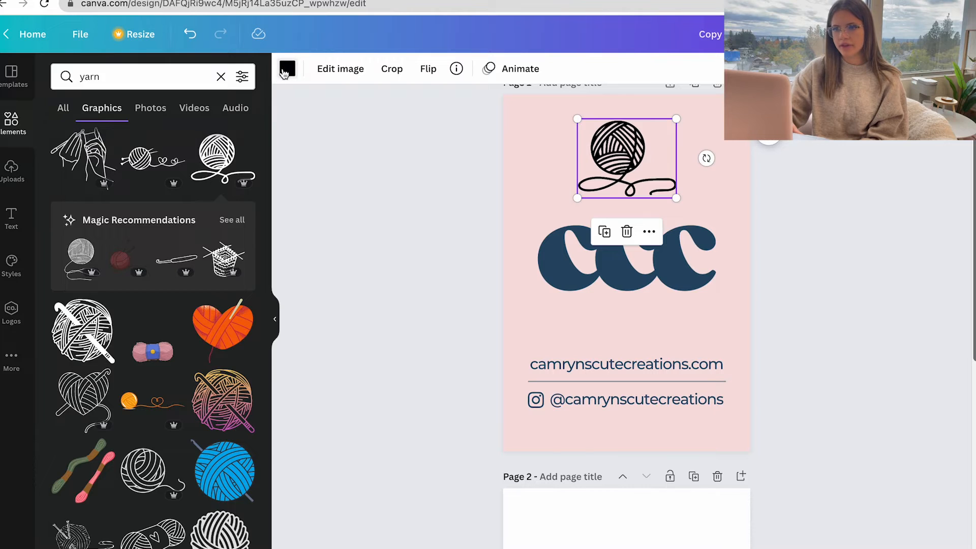
click(287, 69)
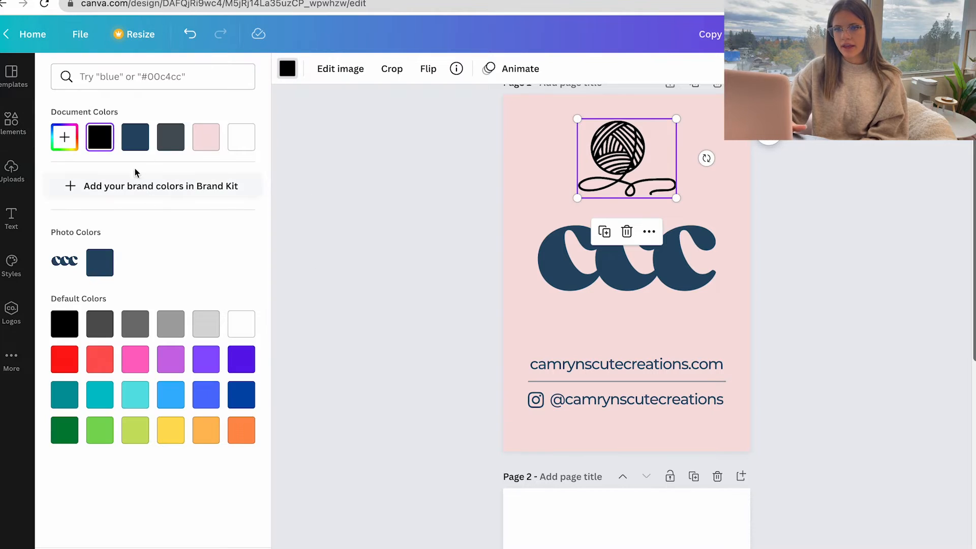
click(241, 142)
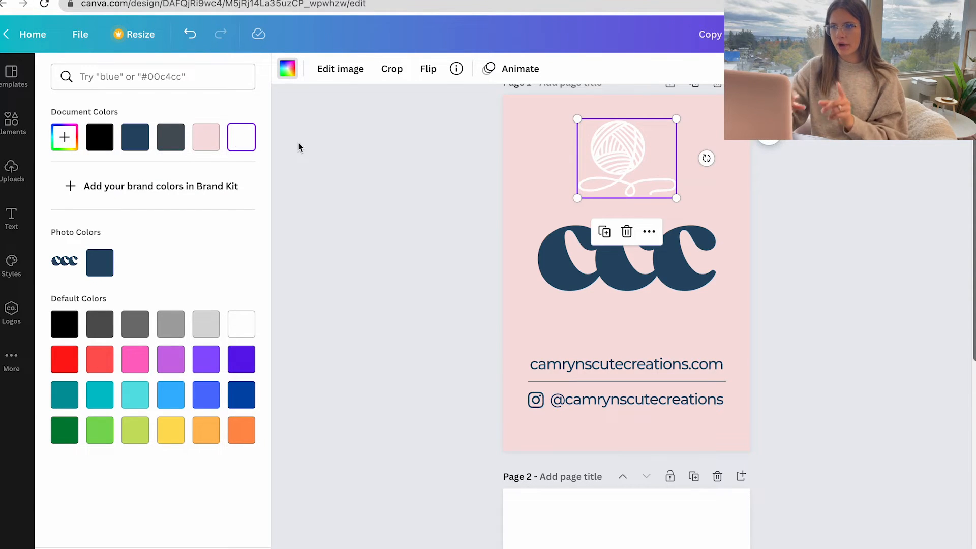
drag(676, 198, 693, 211)
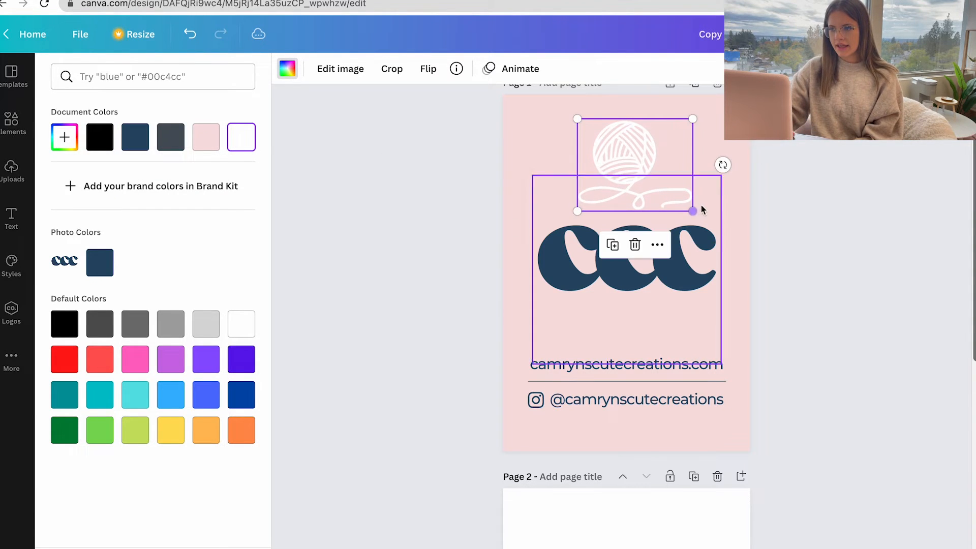
click(286, 70)
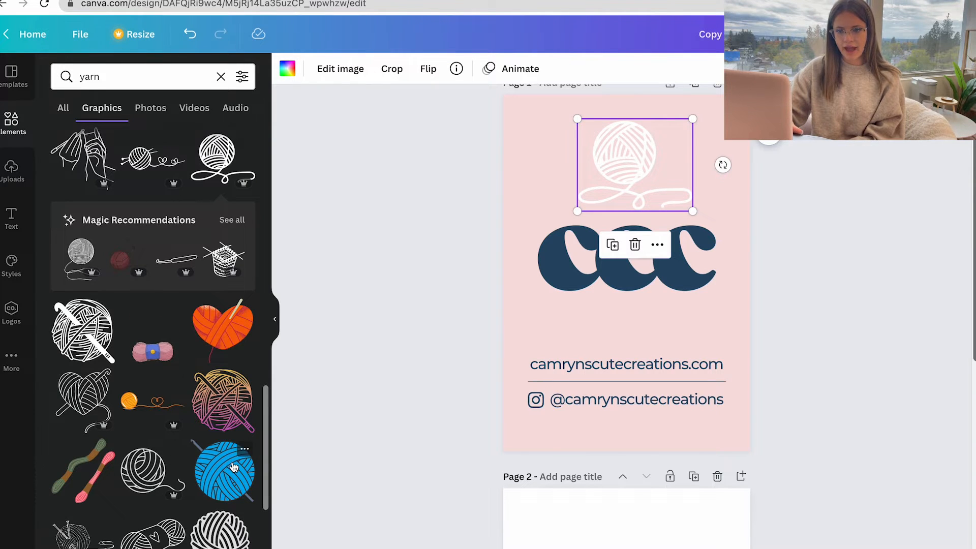
Try the white dog with teal yarn over the ccc logo, and delete both the dog and the white yarn ball.
scroll(233, 467, down, 1)
scroll(177, 502, down, 3)
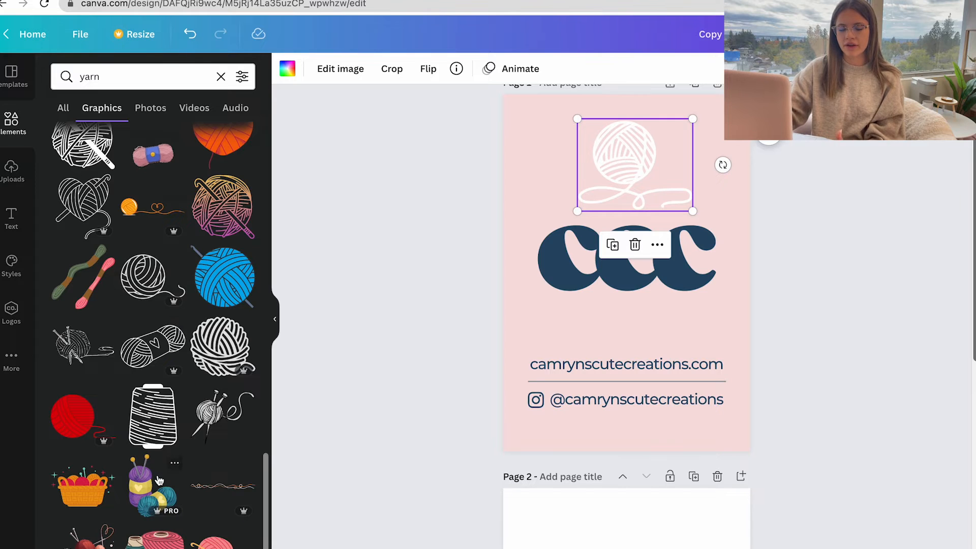
scroll(159, 480, down, 4)
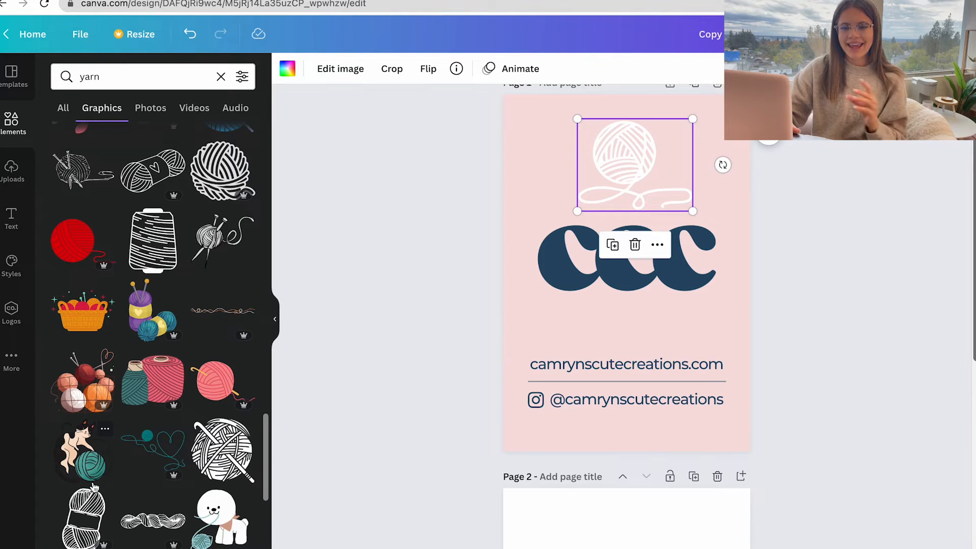
scroll(183, 509, down, 7)
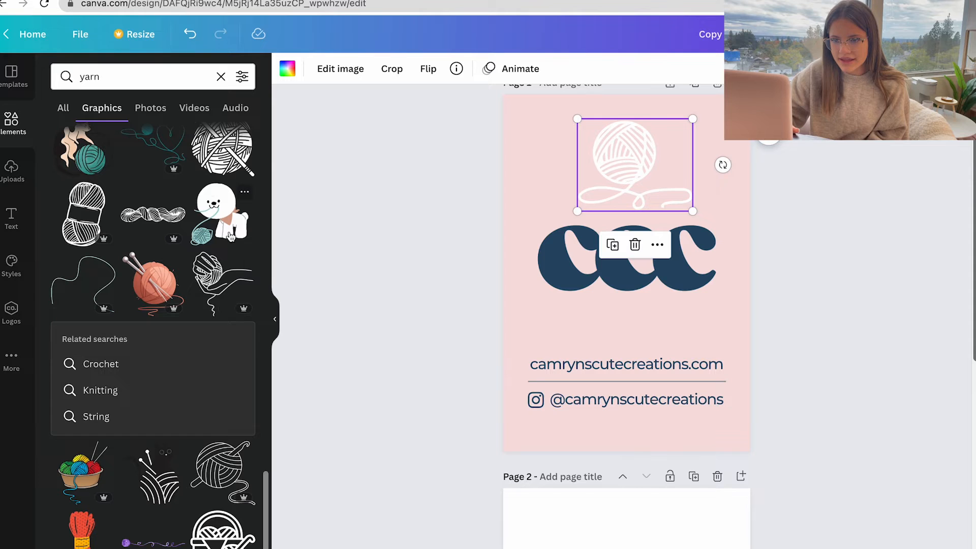
drag(231, 235, 686, 351)
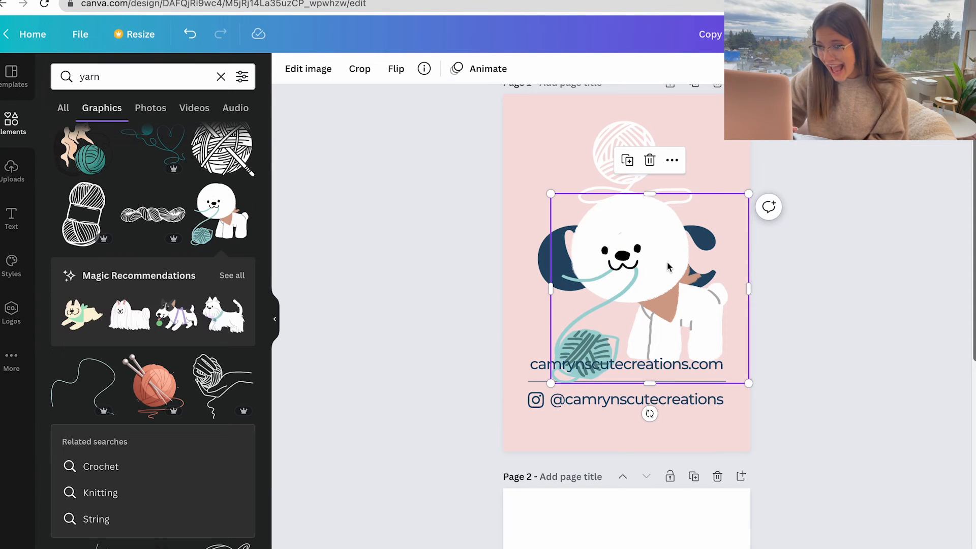
key(Delete)
scroll(96, 440, down, 5)
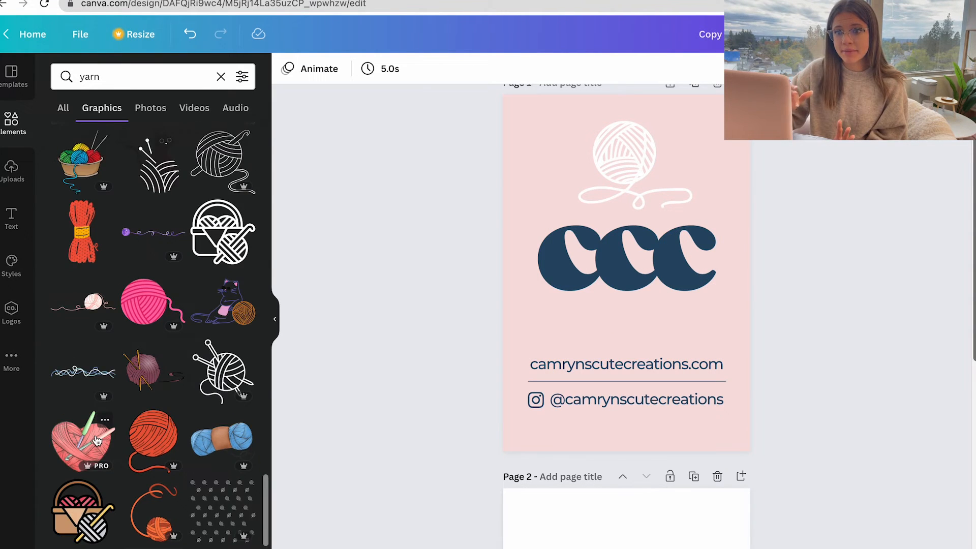
scroll(97, 440, down, 10)
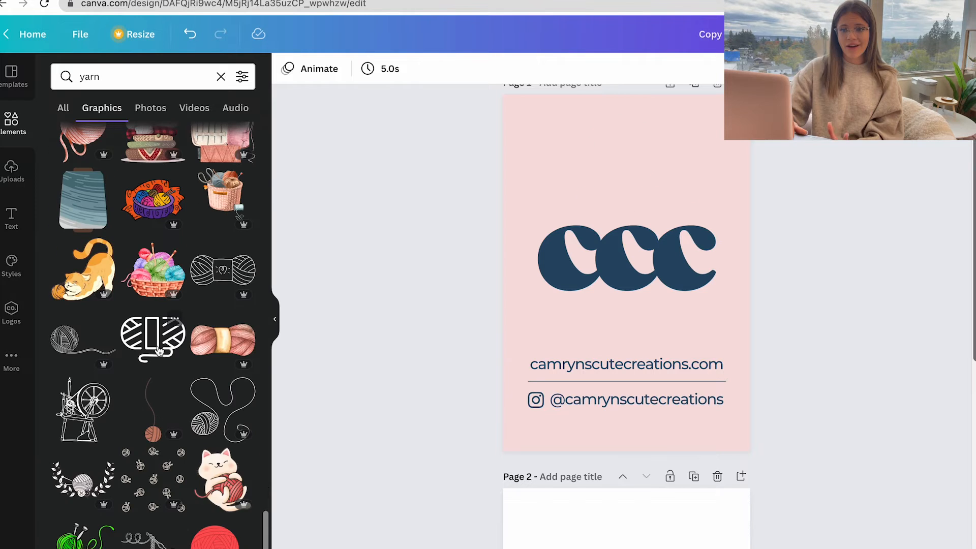
Examine the blank areas above the logo on page 1 and above the price and size table on page 2.
scroll(749, 338, down, 7)
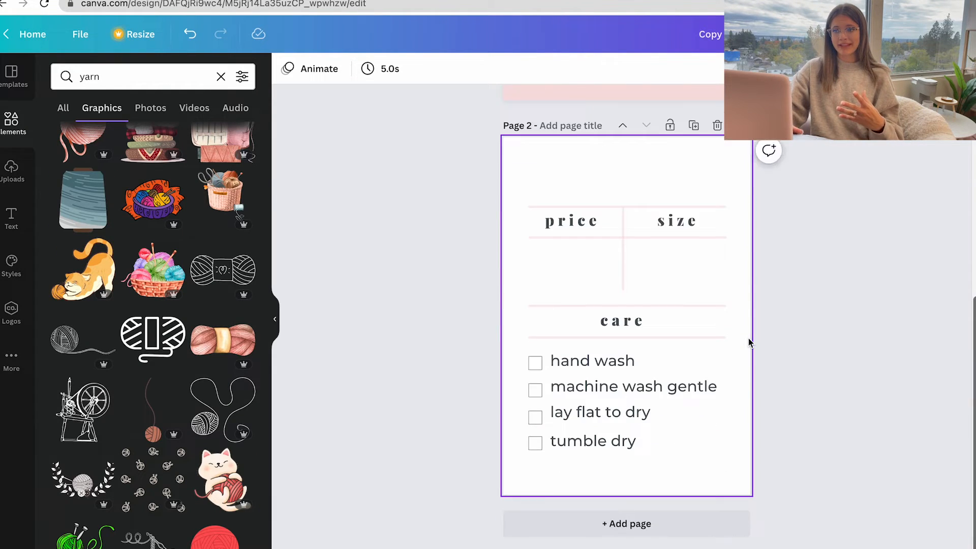
scroll(749, 338, up, 7)
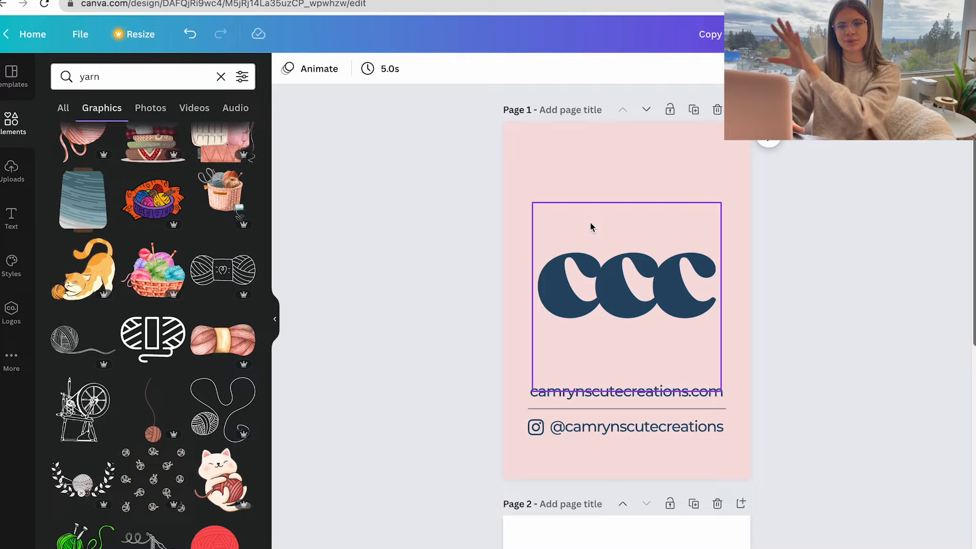
scroll(585, 223, down, 5)
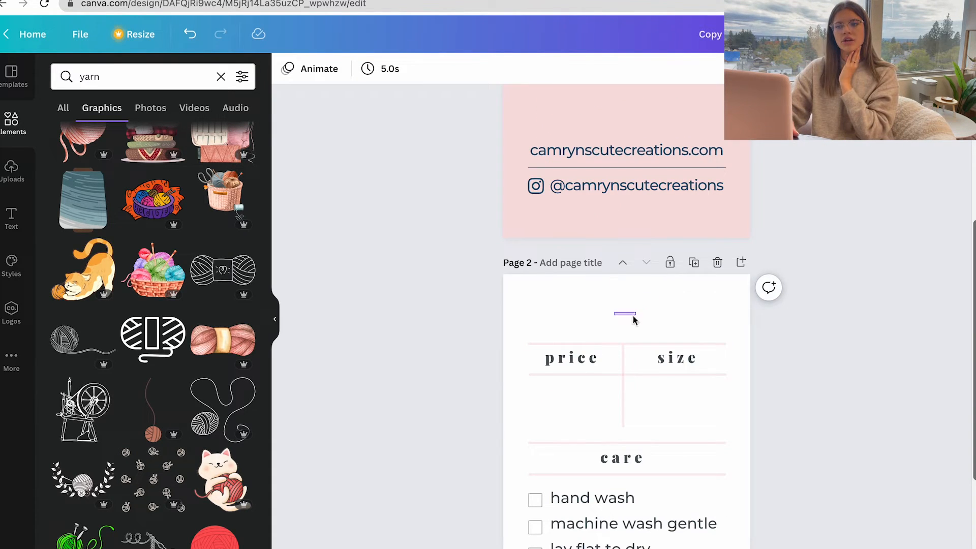
drag(590, 296, 660, 332)
scroll(660, 333, up, 5)
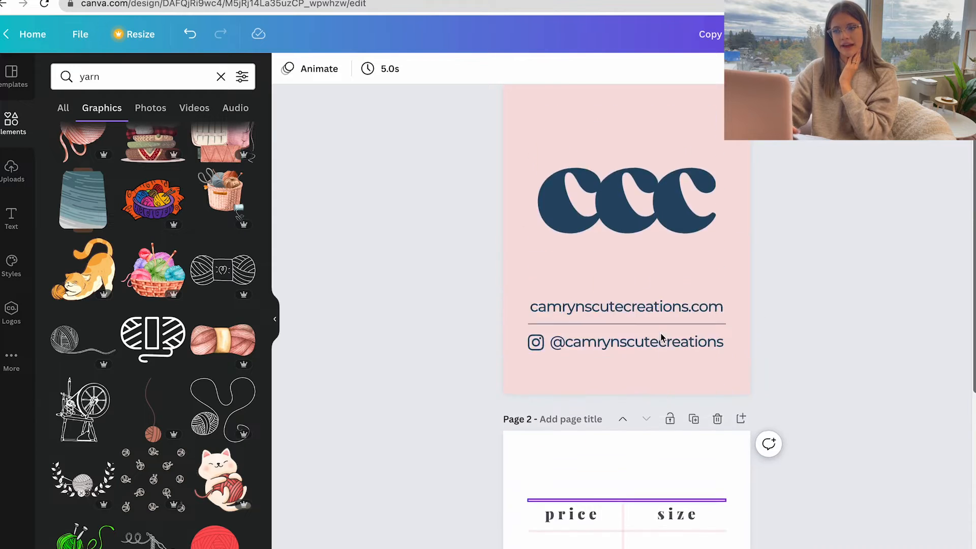
drag(592, 135, 660, 188)
Find a two-tone brown yarn ball with a short trailing strand among the yarn graphics and place it above the ccc logo.
scroll(224, 412, down, 8)
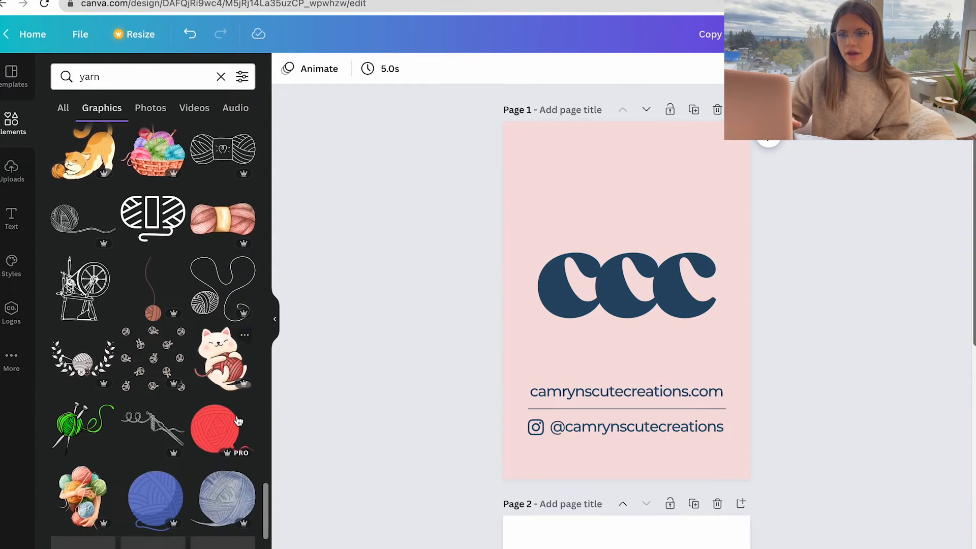
scroll(155, 412, down, 7)
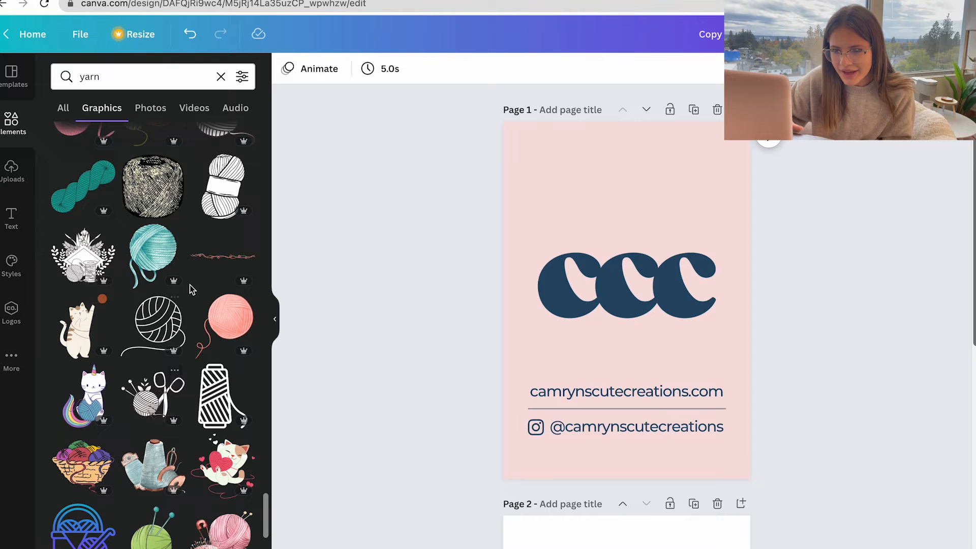
scroll(177, 429, down, 10)
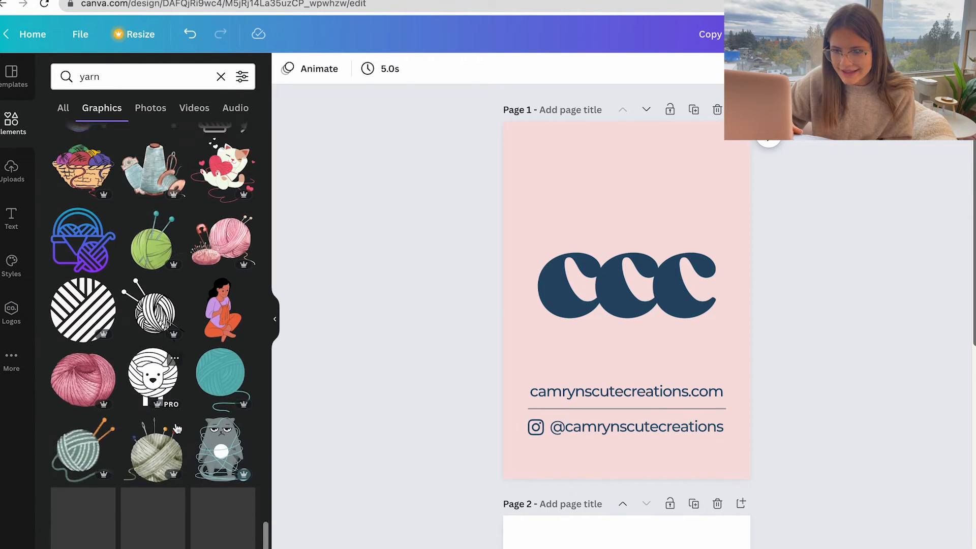
click(83, 286)
drag(627, 278, 625, 179)
Recolour the yarn ball's lines in the logo navy and its fill in the light pink of the background.
click(288, 72)
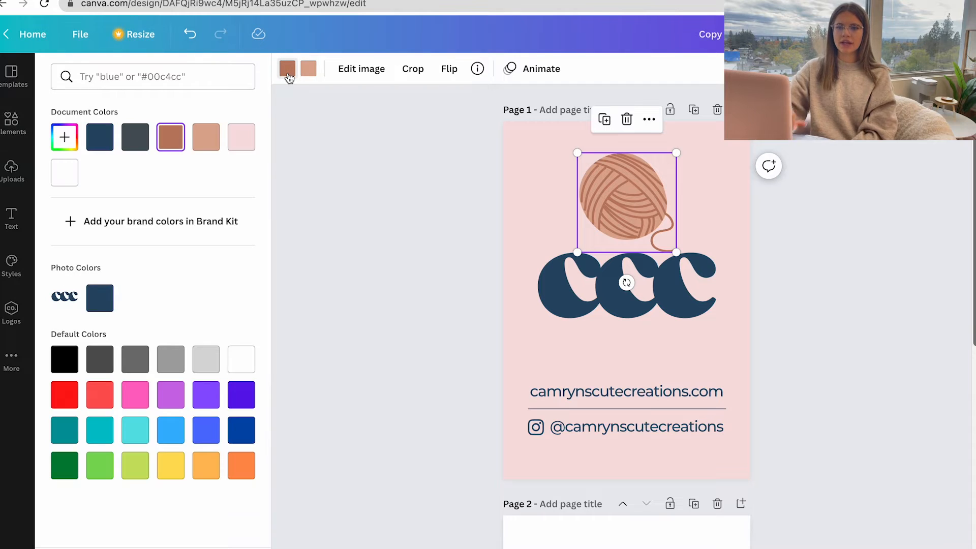
click(107, 139)
click(308, 69)
click(237, 144)
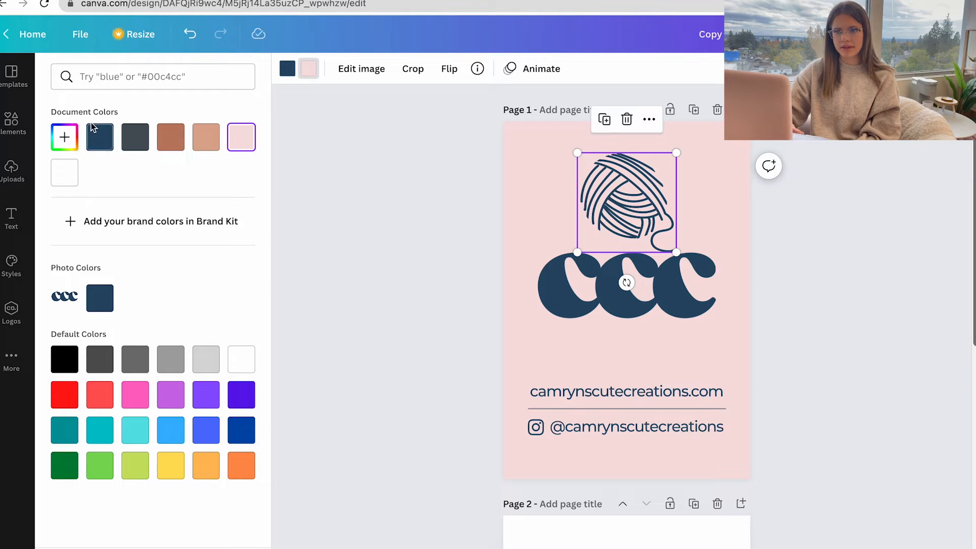
Recolour the yarn ball's fill in a muted greyish blue derived from the navy document colour.
click(105, 136)
click(64, 137)
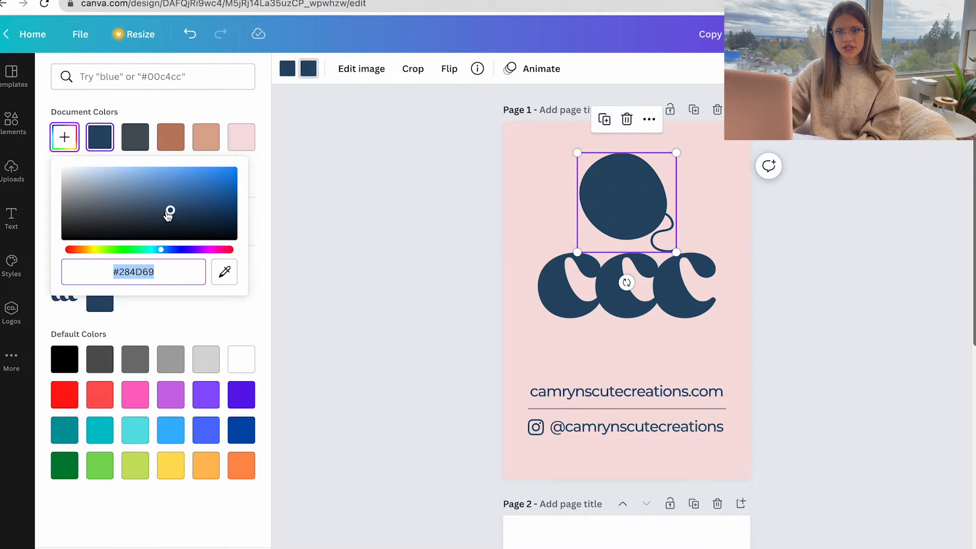
drag(169, 215, 72, 205)
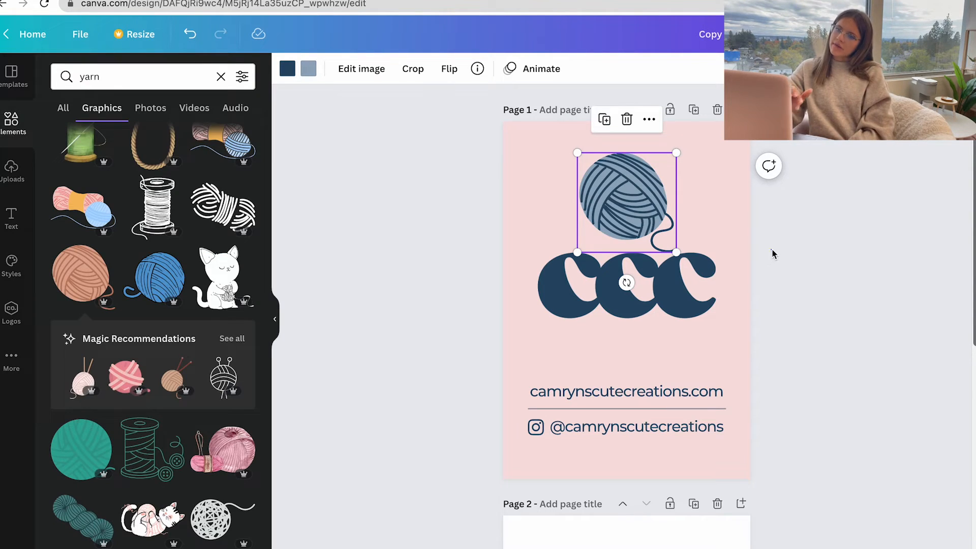
Open a gap between the yarn ball and the ccc logo on page 1 by shifting the ball up and the logo down.
click(773, 251)
drag(646, 195, 647, 187)
drag(707, 296, 694, 315)
click(791, 284)
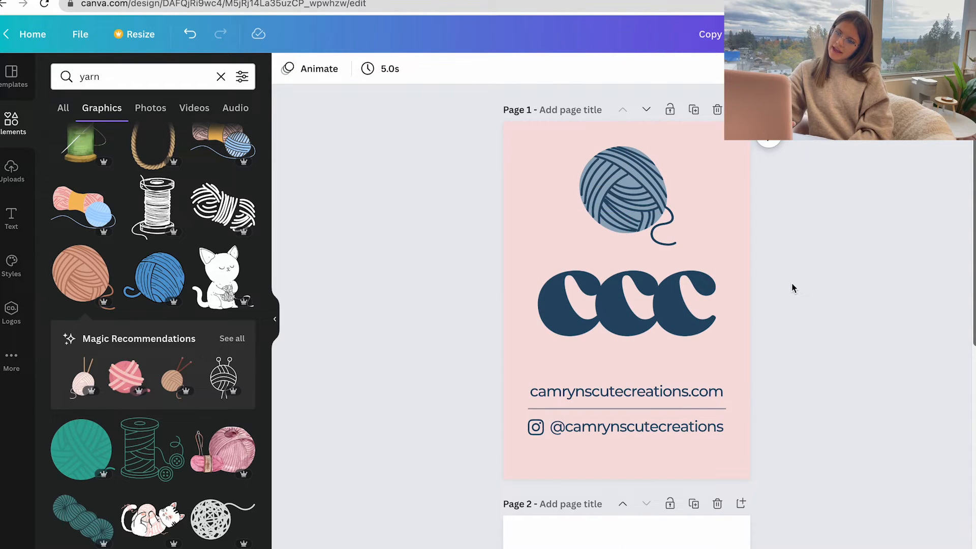
scroll(792, 283, down, 5)
scroll(792, 285, down, 2)
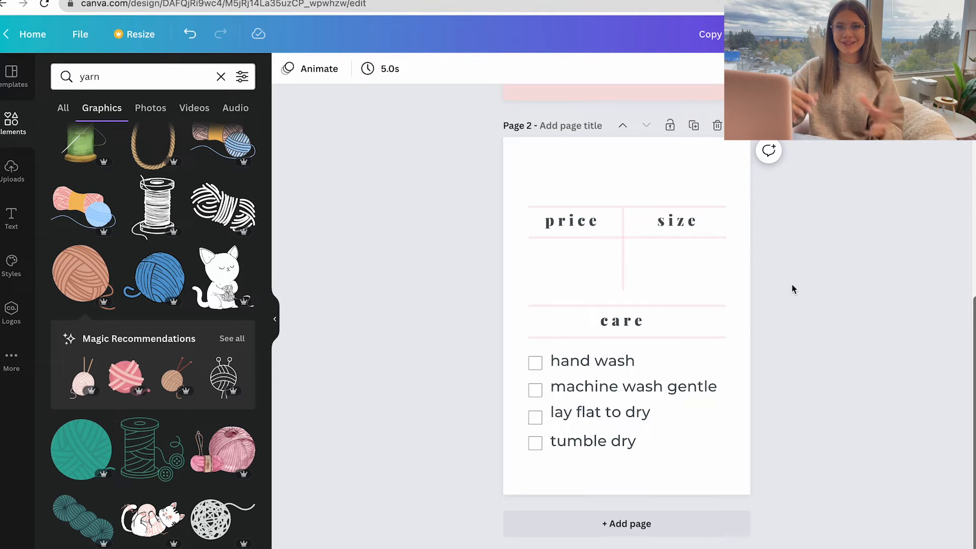
scroll(794, 289, up, 6)
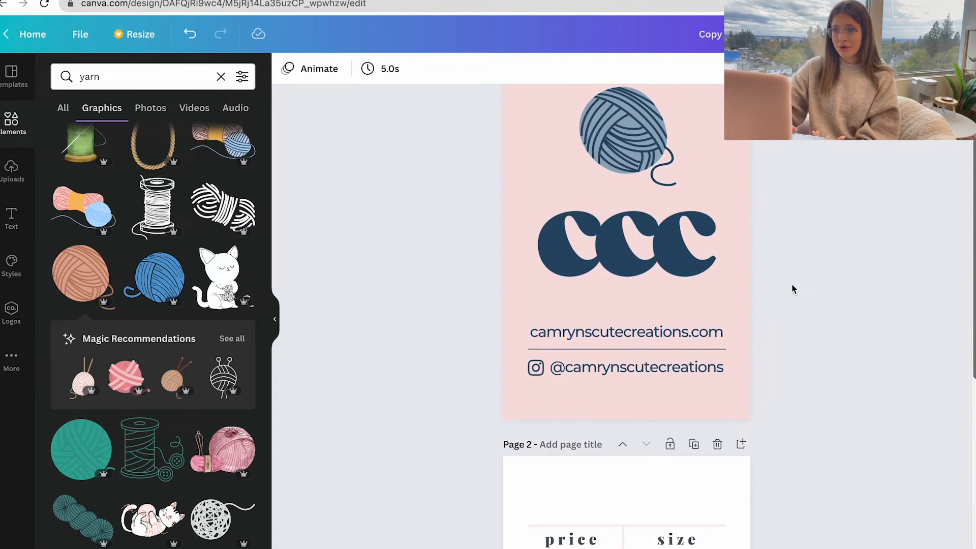
scroll(794, 289, down, 2)
scroll(793, 289, up, 2)
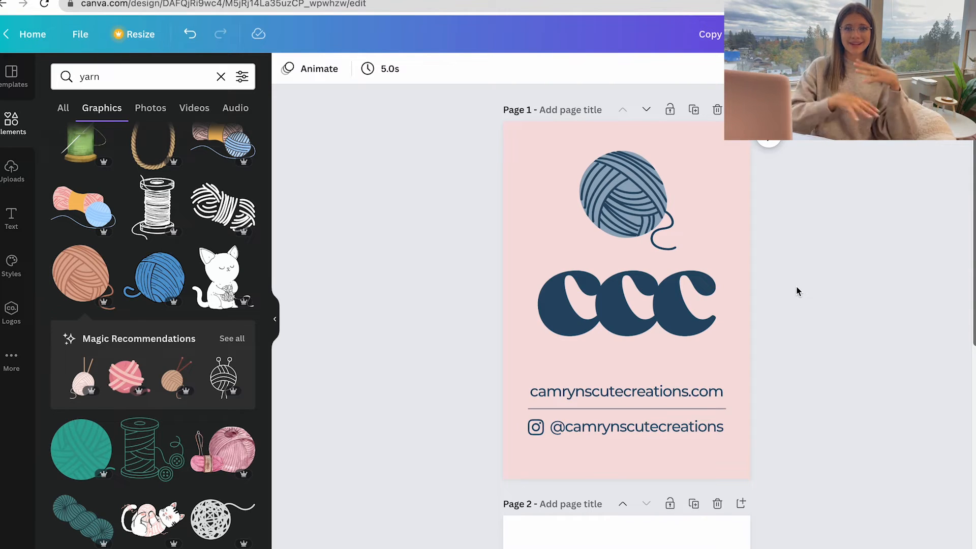
Open the design's download settings and set the file type to PDF Print.
click(945, 29)
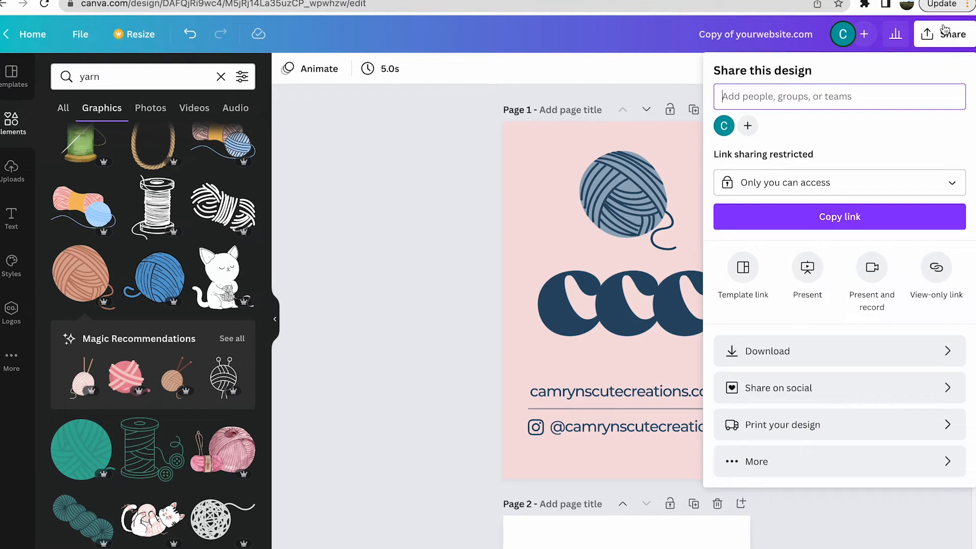
click(786, 344)
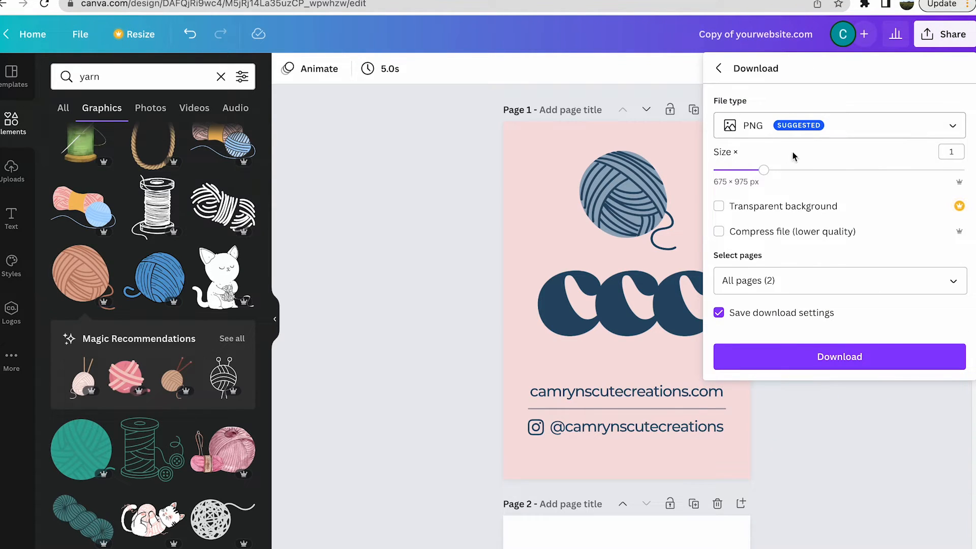
click(757, 130)
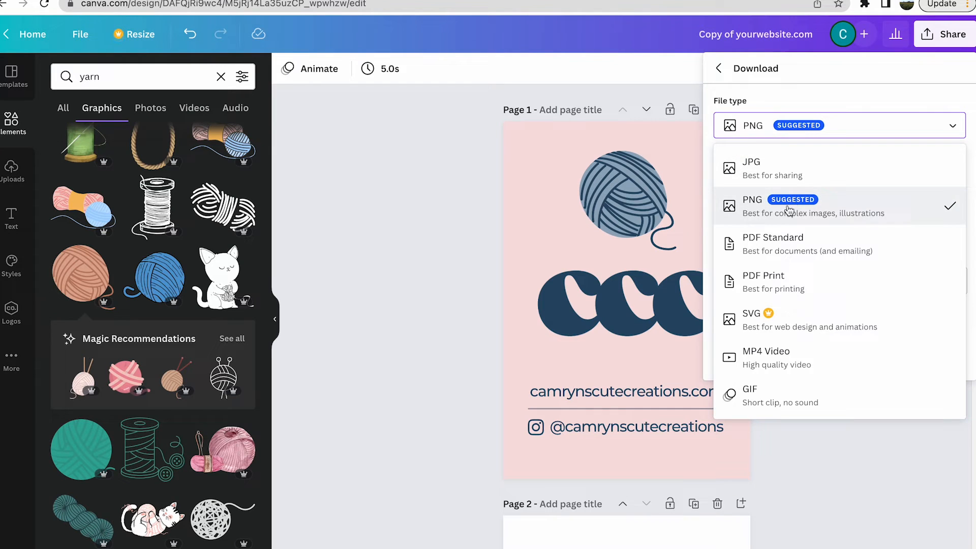
click(791, 295)
Set the color profile to RGB (best for digital use) and download all pages of the design.
click(786, 276)
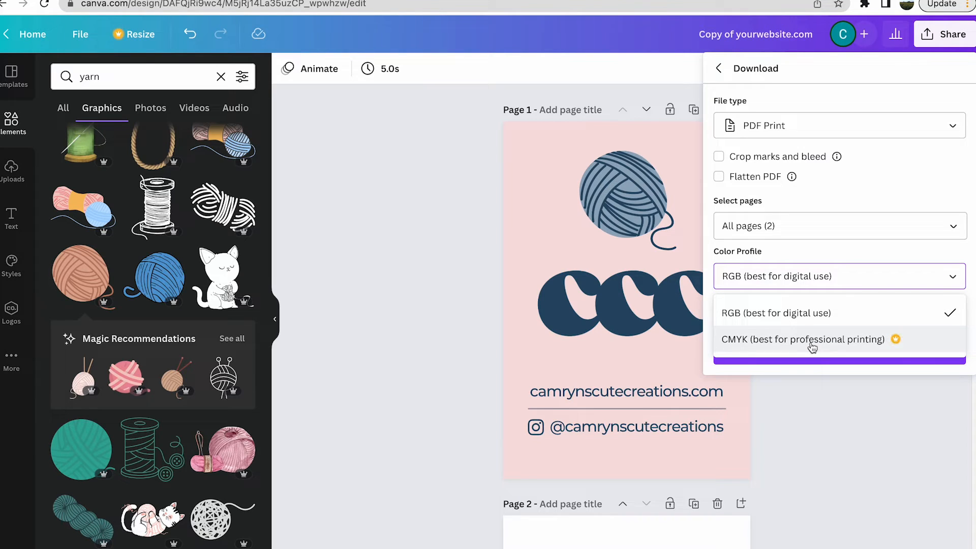
click(901, 339)
click(839, 278)
click(835, 314)
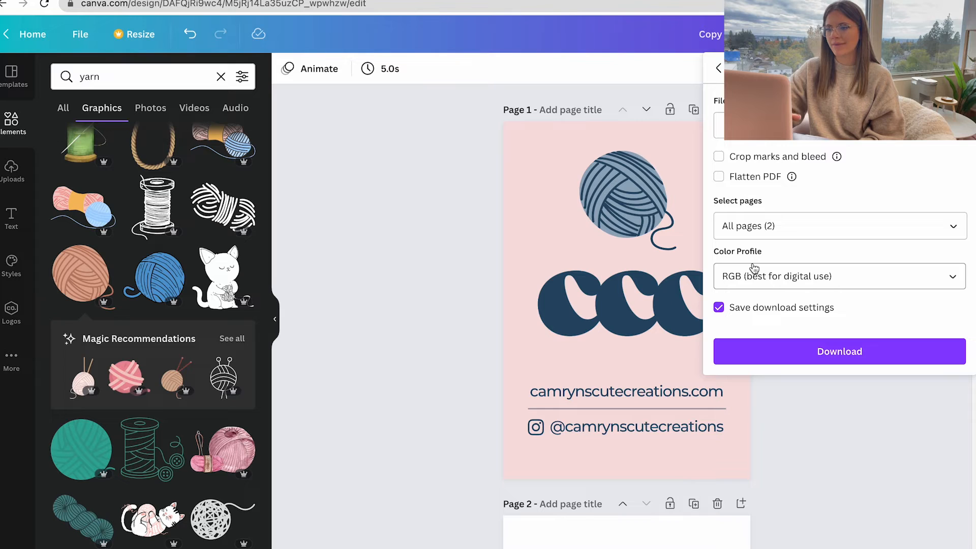
click(813, 344)
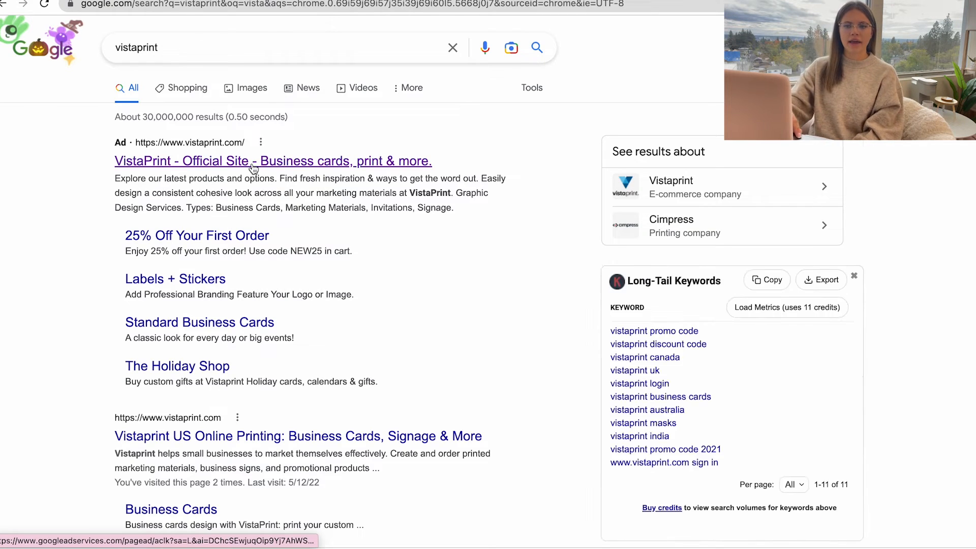
Switch to the official VistaPrint website and search it for "hang tags".
click(251, 161)
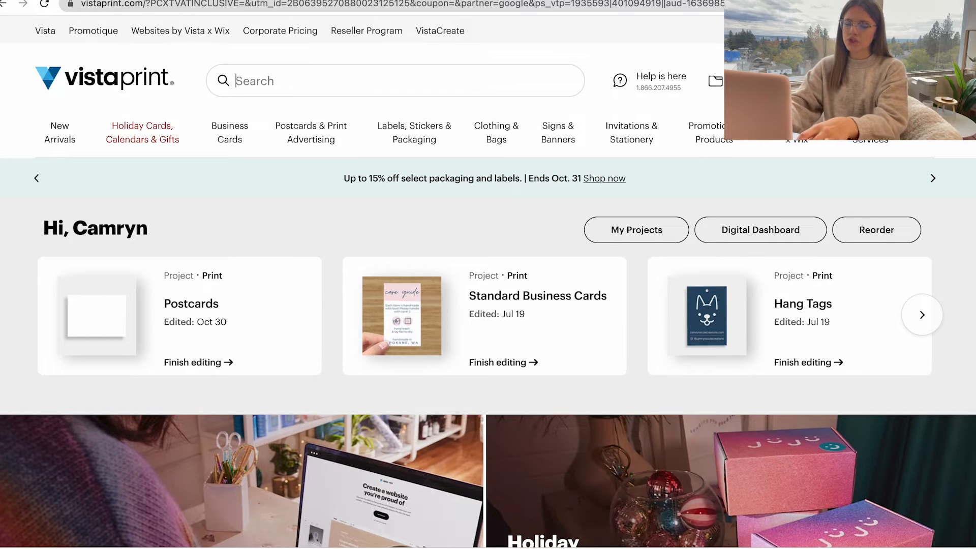
click(235, 81)
text(hang tags)
key(Return)
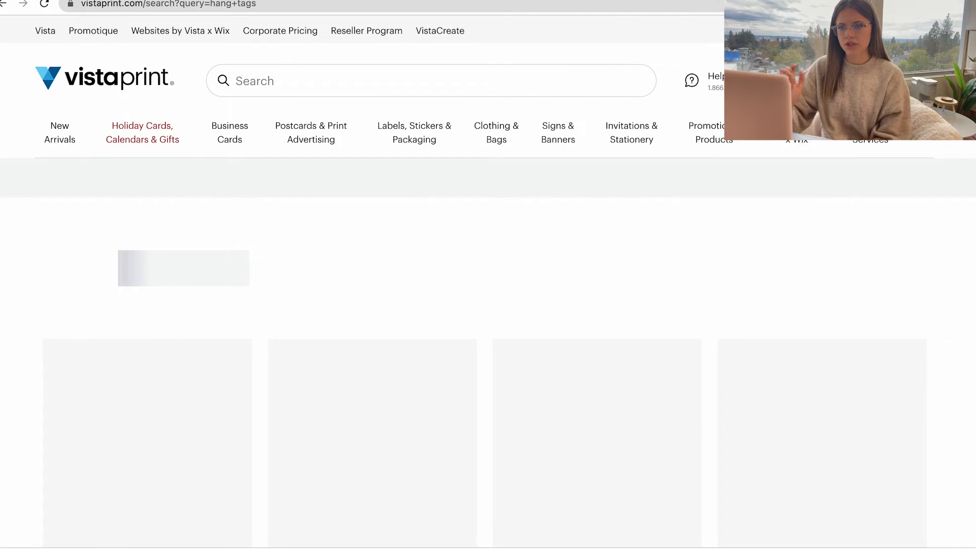
Find the Hang Tags product among the search results and open its product page.
scroll(353, 313, down, 2)
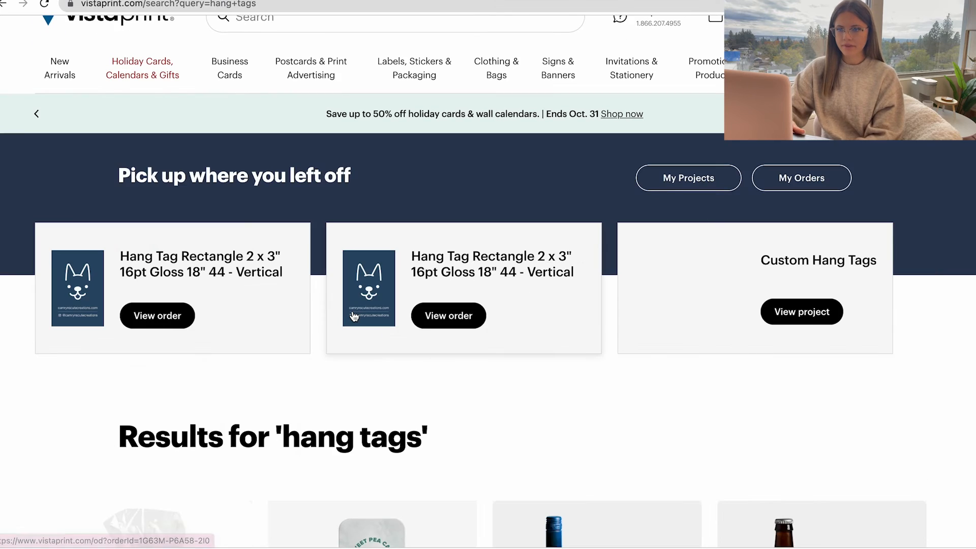
scroll(354, 317, down, 10)
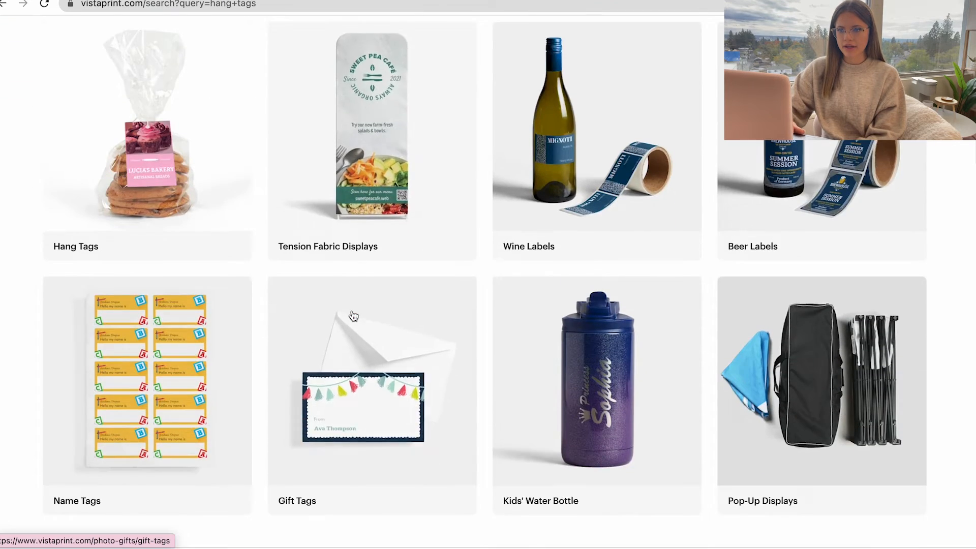
scroll(353, 316, down, 3)
scroll(354, 325, up, 3)
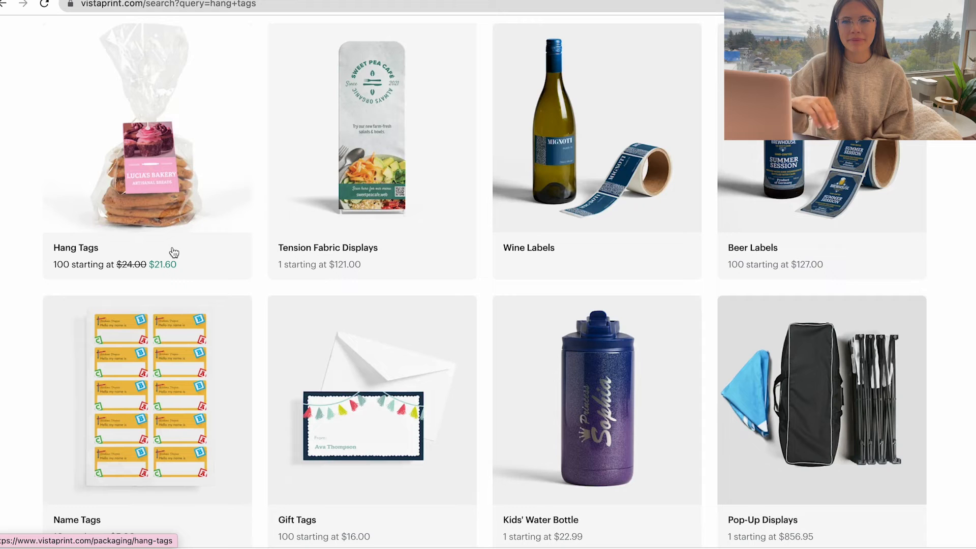
click(173, 192)
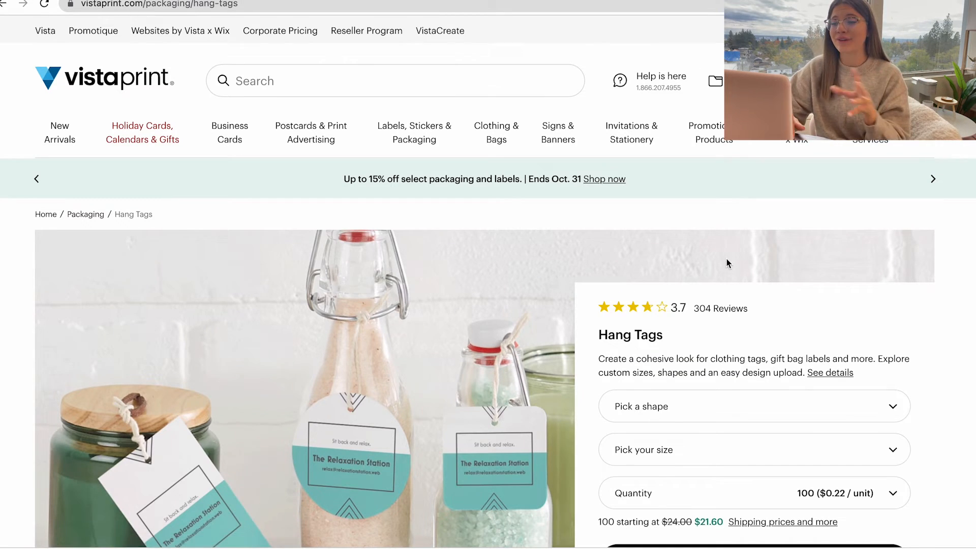
Choose the Rectangle shape and the 2 x 3" size for the hang tags.
scroll(728, 259, down, 2)
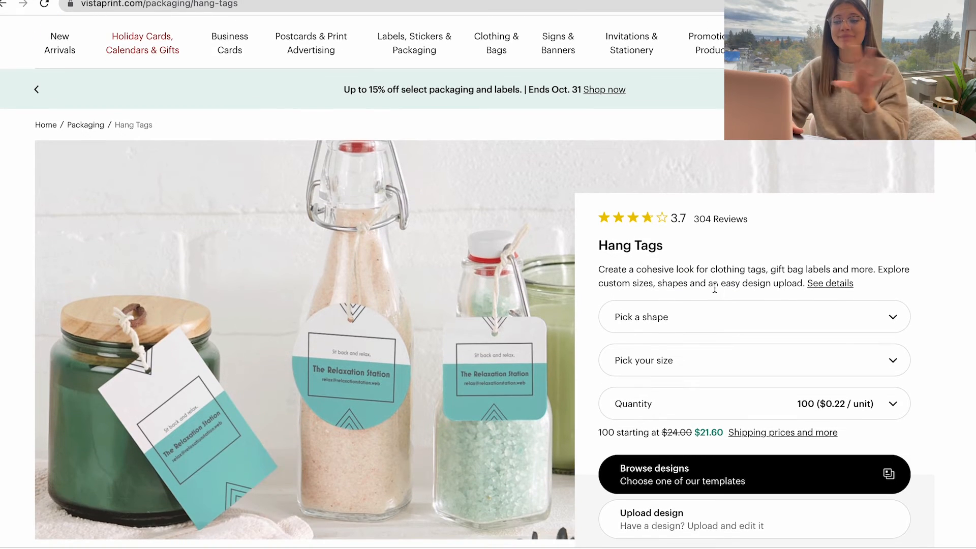
click(706, 319)
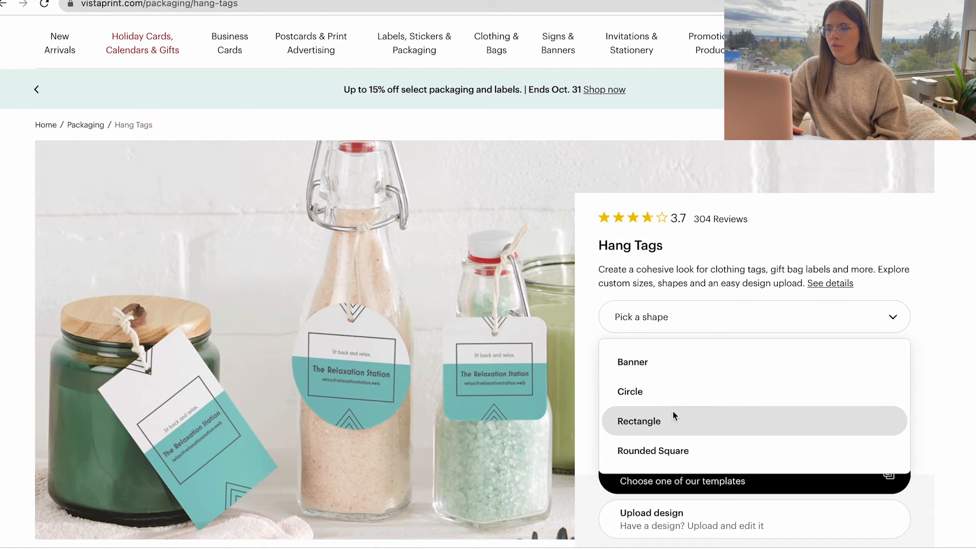
click(653, 426)
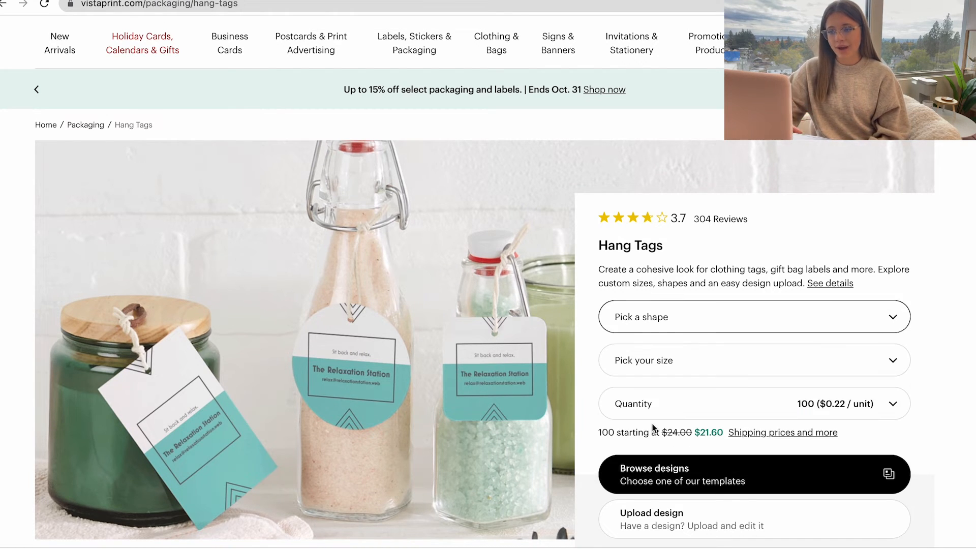
click(697, 374)
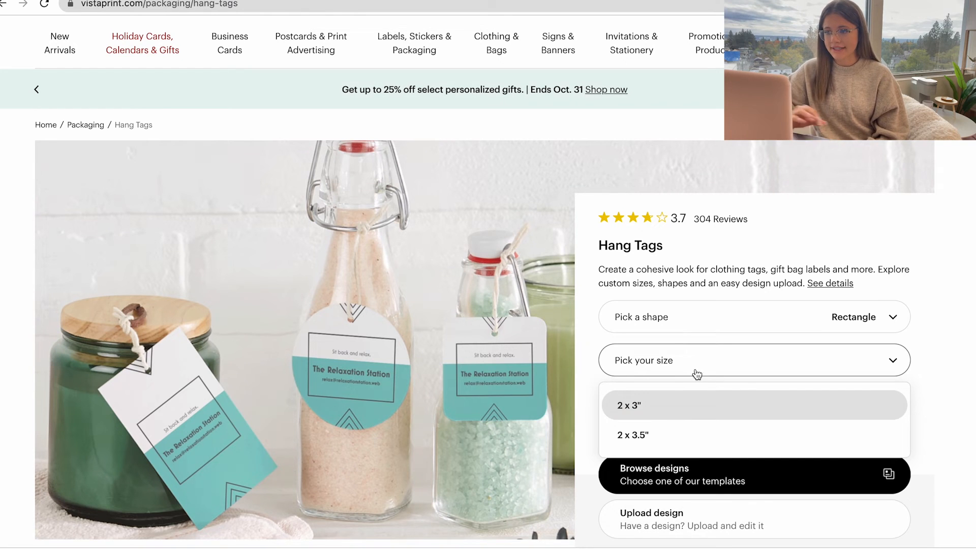
click(684, 405)
click(684, 404)
Start a design upload for the hang tags using the vertical Rectangle, 2 x 3" format.
scroll(684, 352, up, 1)
click(680, 329)
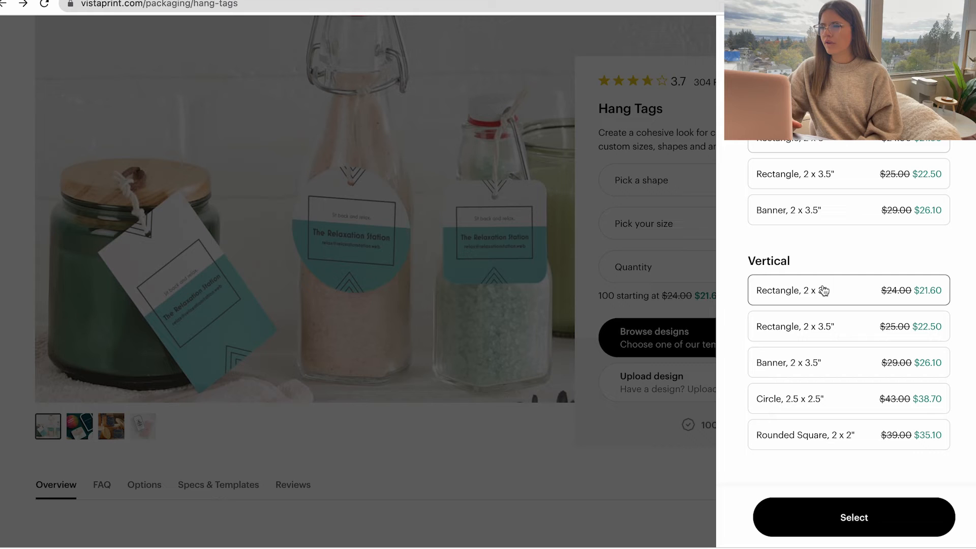
click(847, 515)
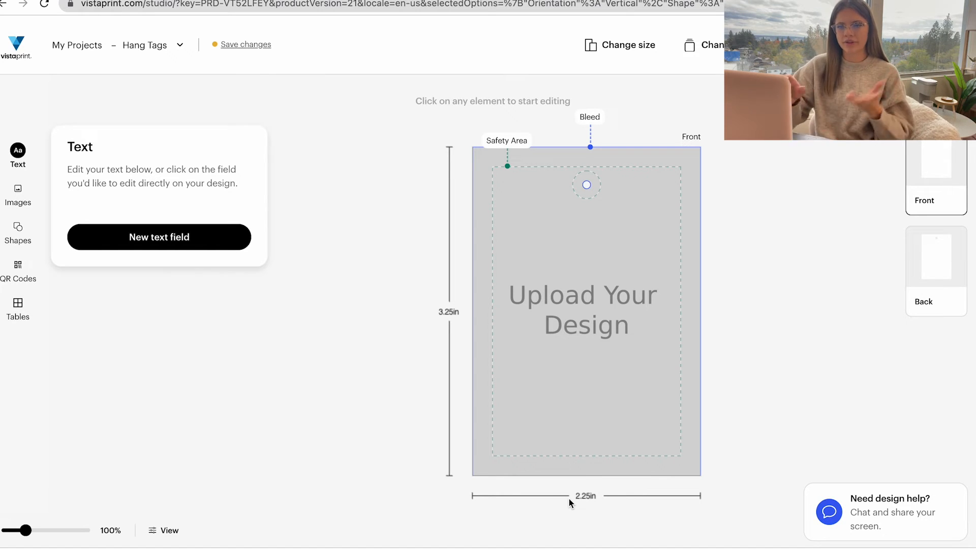
Upload the pink yarn ball page as the tag's front and the price, size and care page as its back.
click(566, 358)
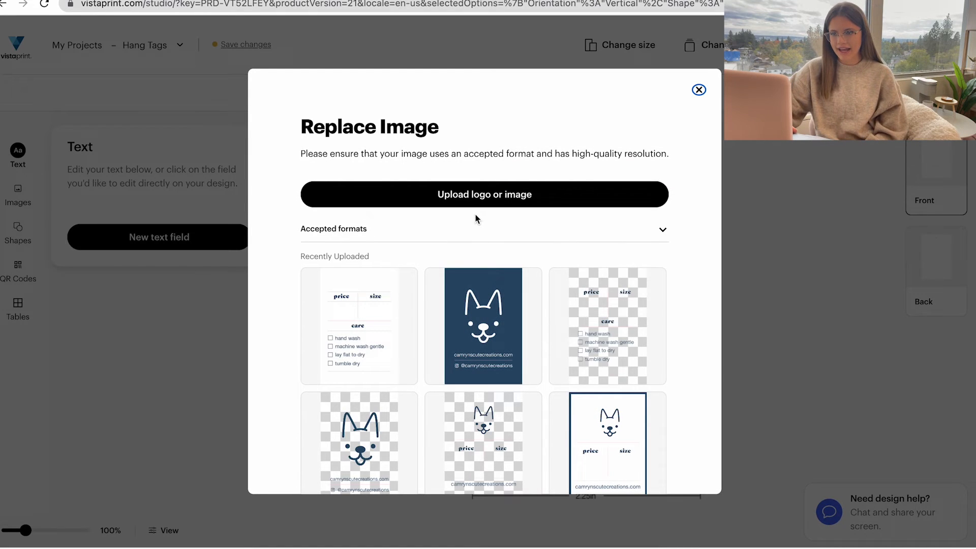
click(478, 196)
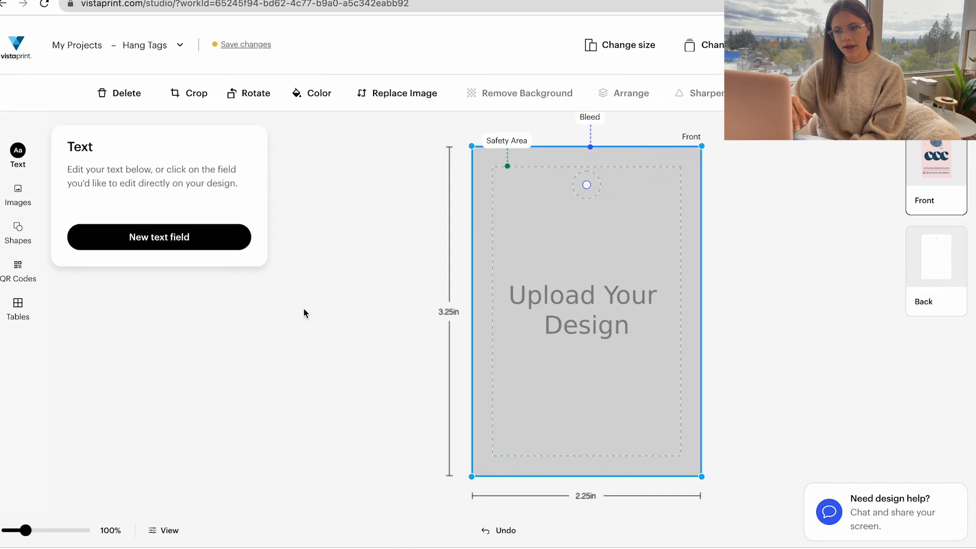
click(935, 277)
click(630, 152)
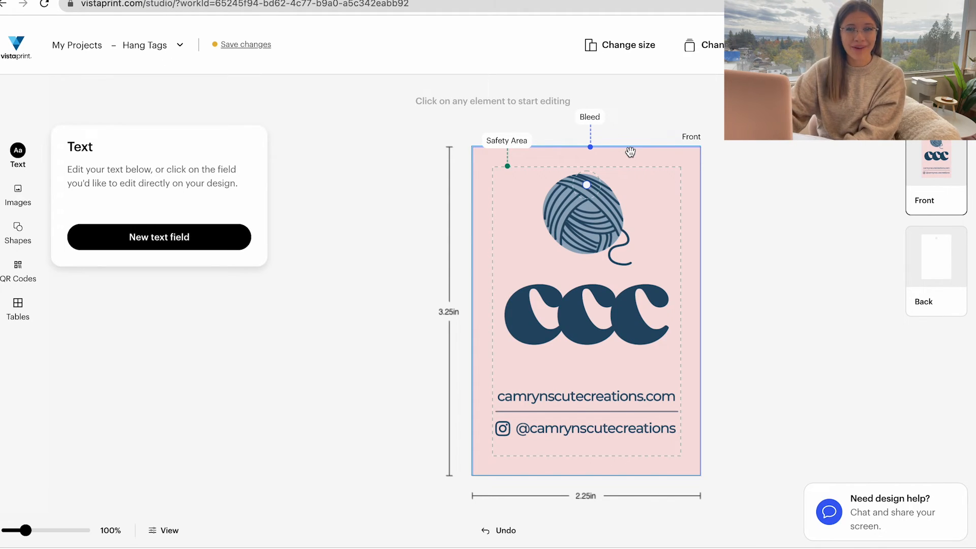
click(588, 193)
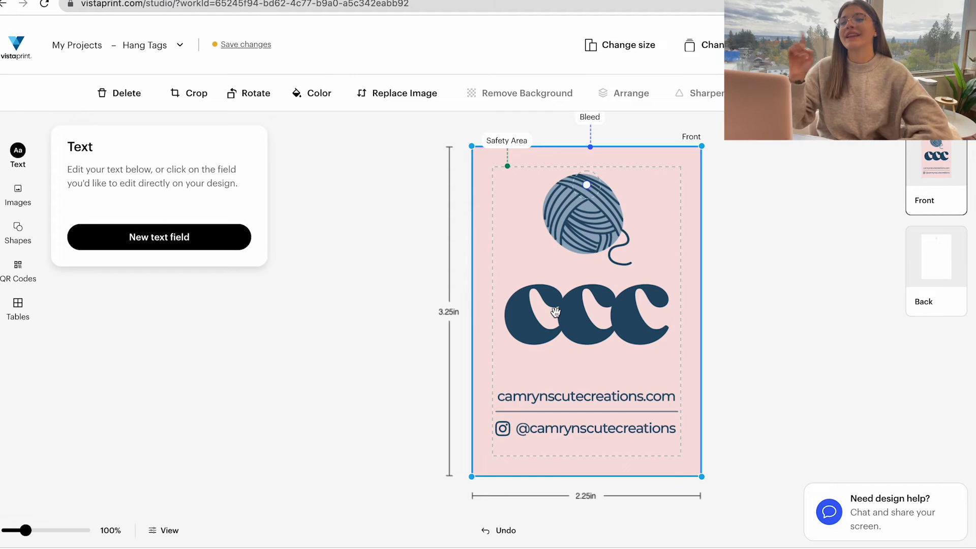
click(722, 204)
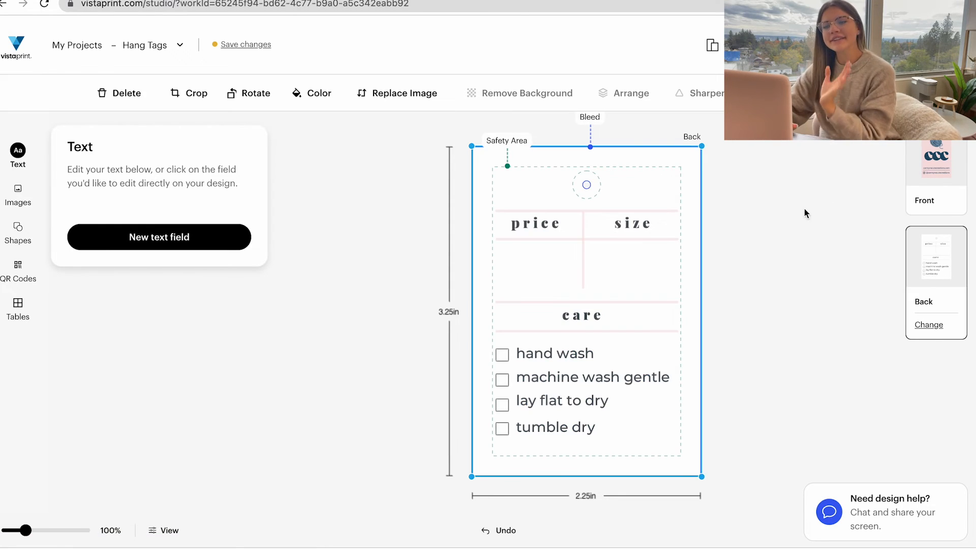
click(801, 210)
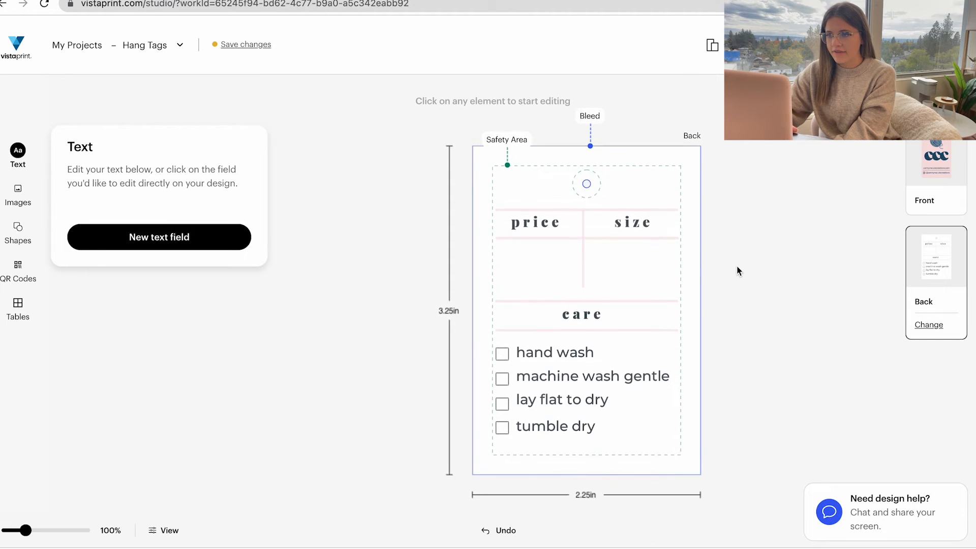
Compare the front and back of the hang tag against the safety area and bleed lines.
click(924, 197)
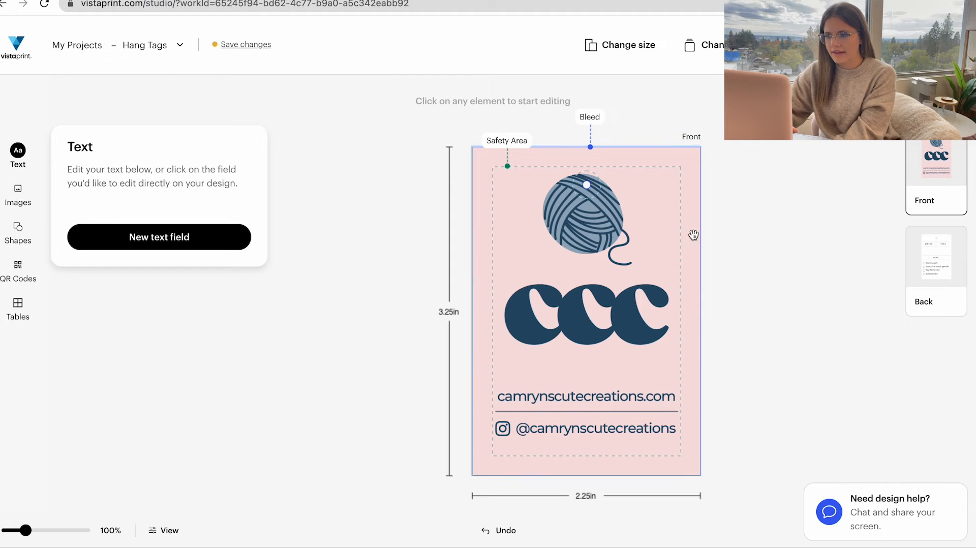
click(951, 269)
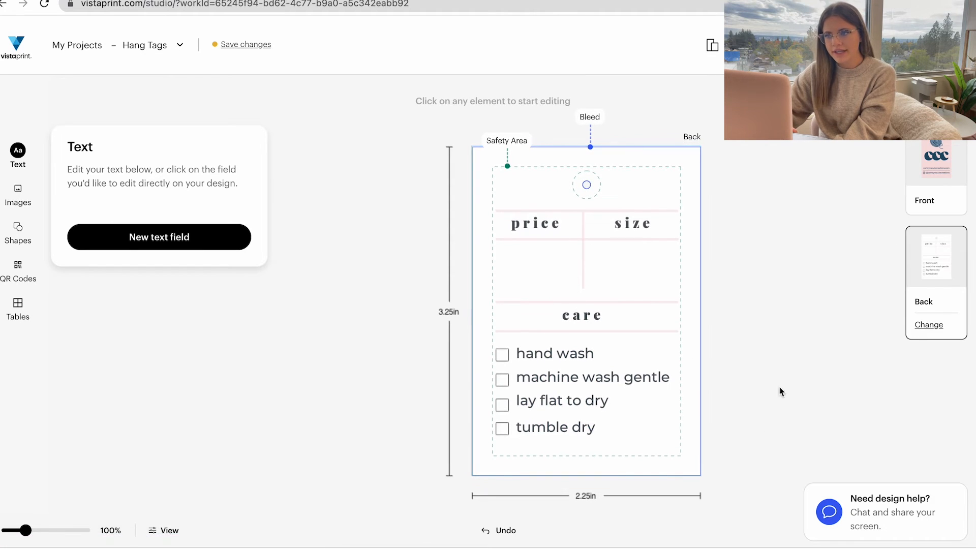
click(953, 181)
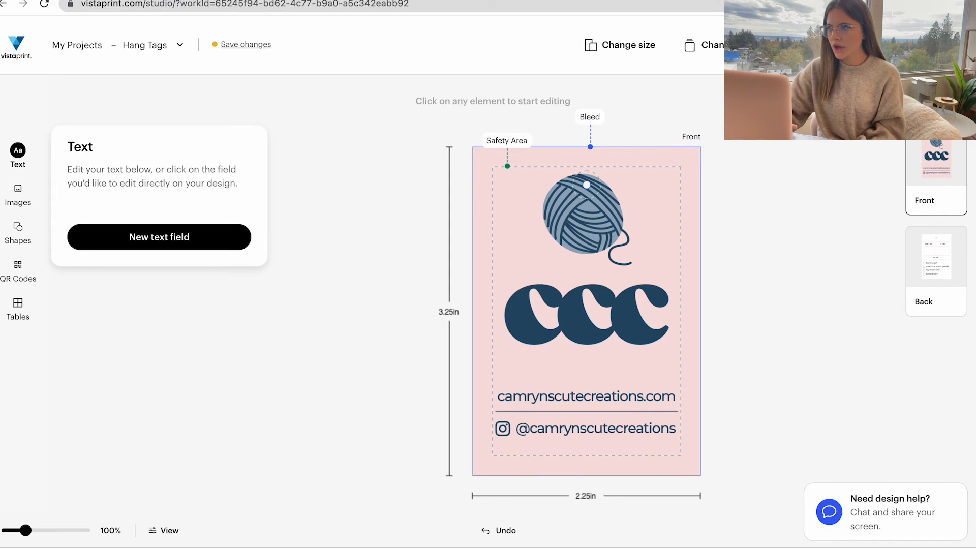
click(936, 262)
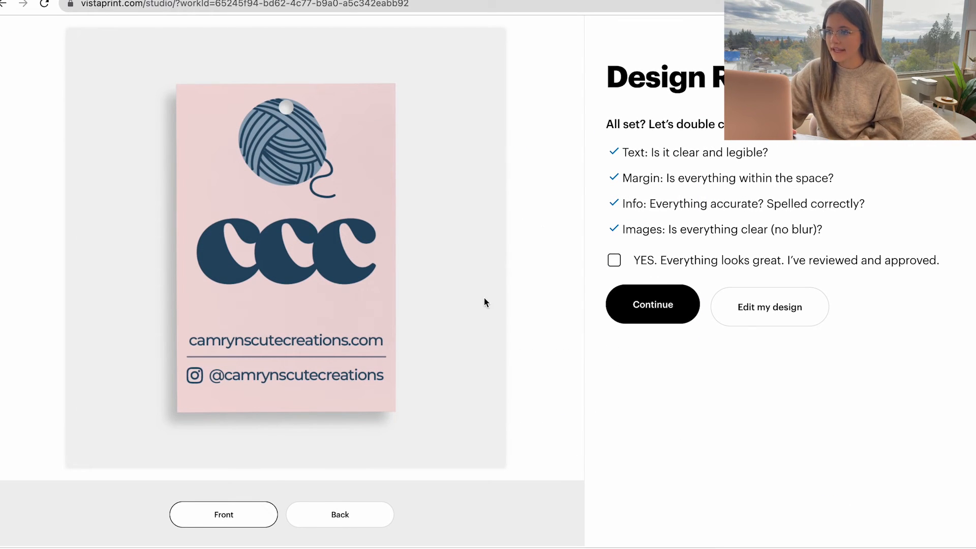
Check the front and back previews against the design review checklist, and approve the design as reviewed.
drag(652, 153, 769, 157)
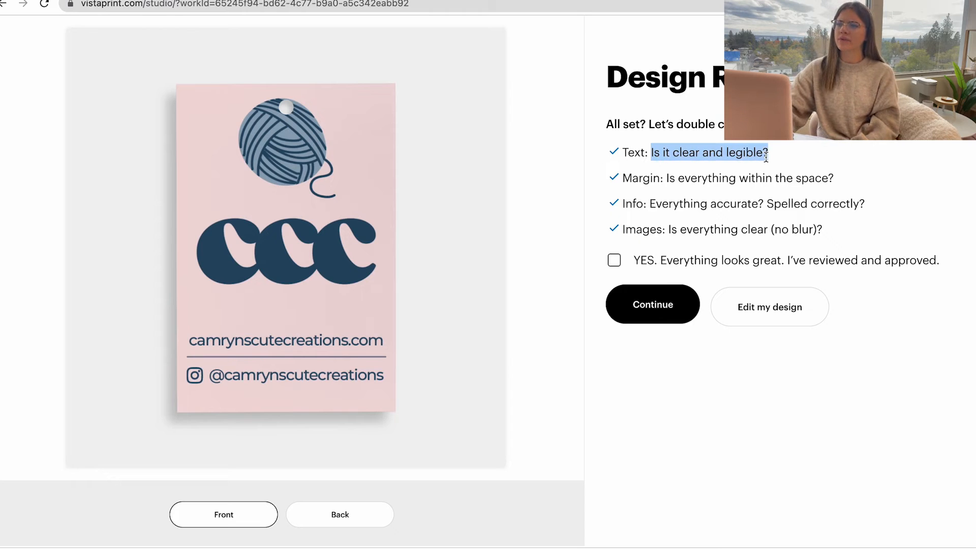
click(666, 190)
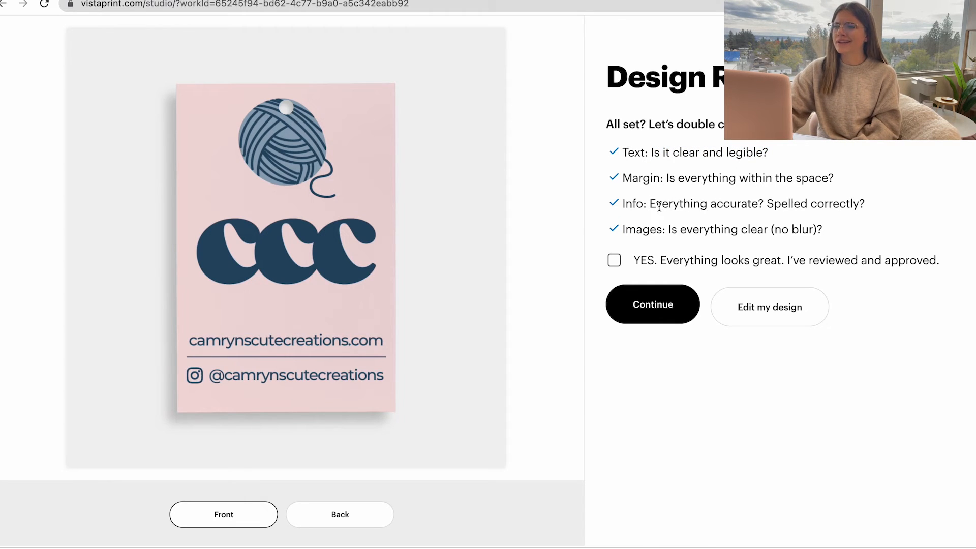
drag(656, 204, 865, 204)
drag(668, 230, 835, 233)
click(340, 515)
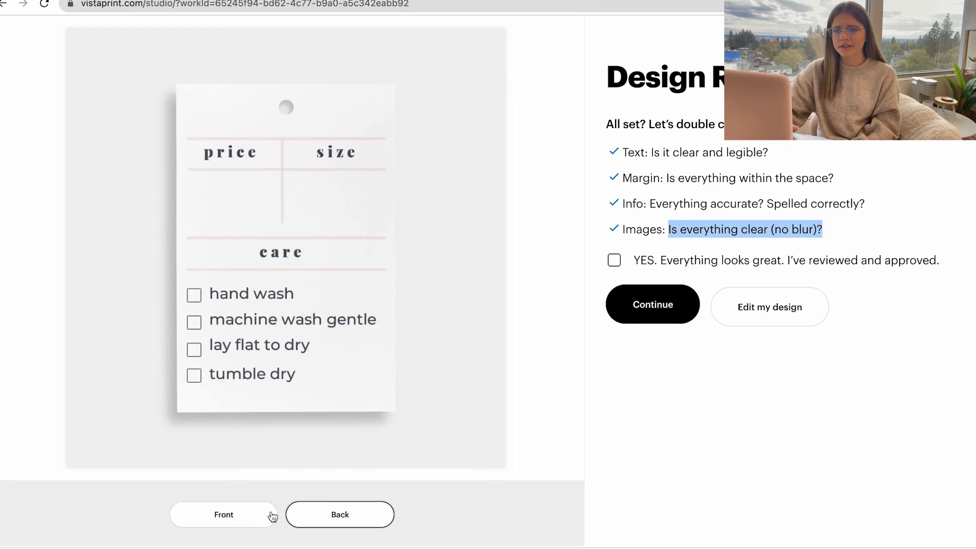
click(261, 514)
click(334, 514)
click(259, 524)
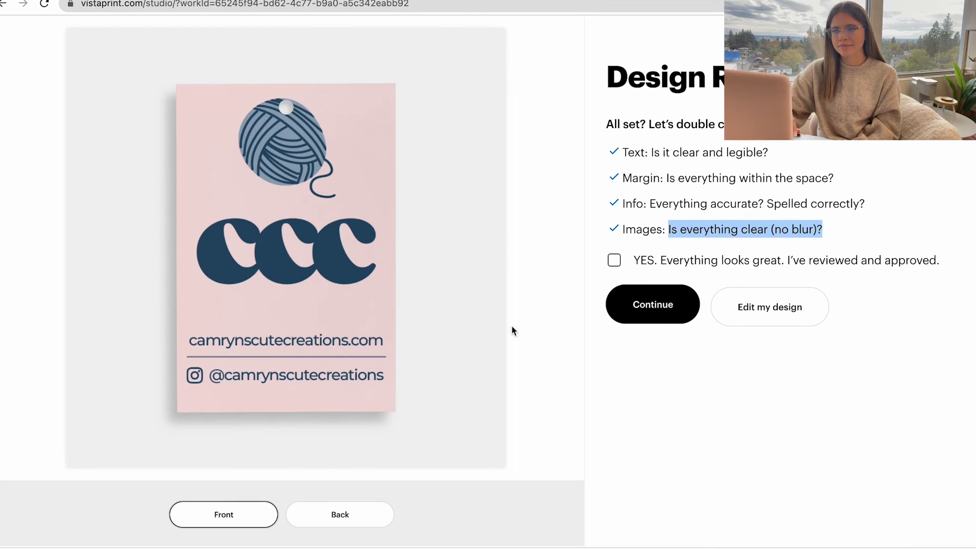
click(614, 261)
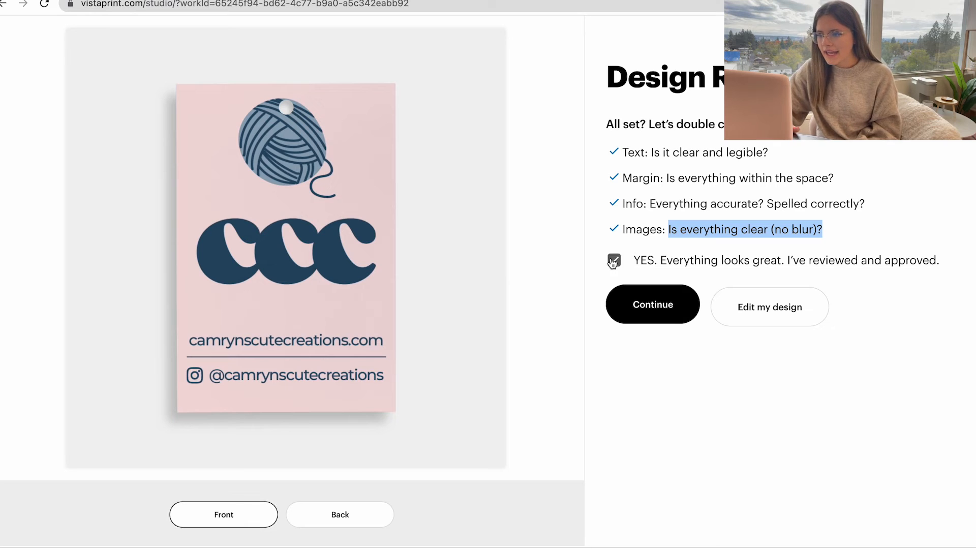
click(651, 307)
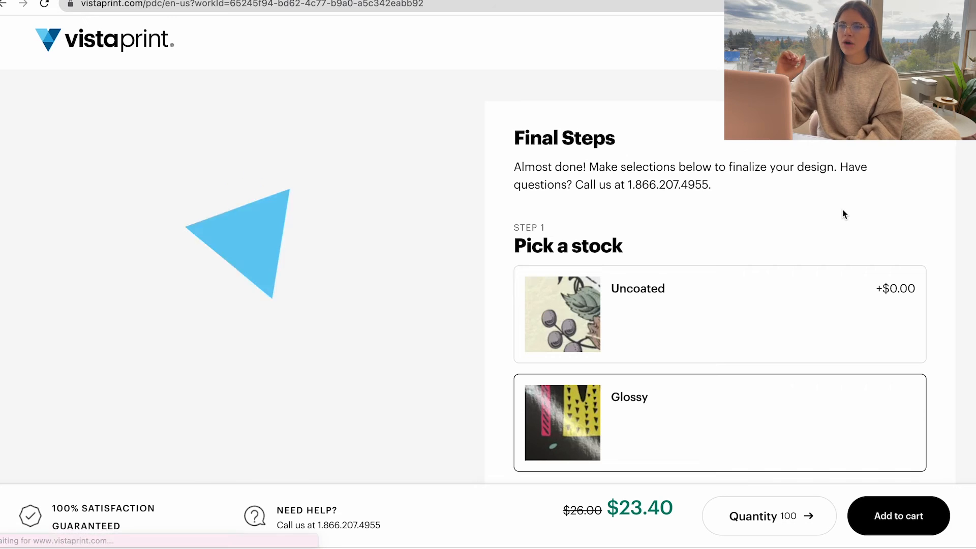
Choose the Premium thickness for the hang tags, keeping the Glossy stock, and add 100 of them to the cart.
scroll(843, 209, down, 3)
scroll(843, 210, down, 5)
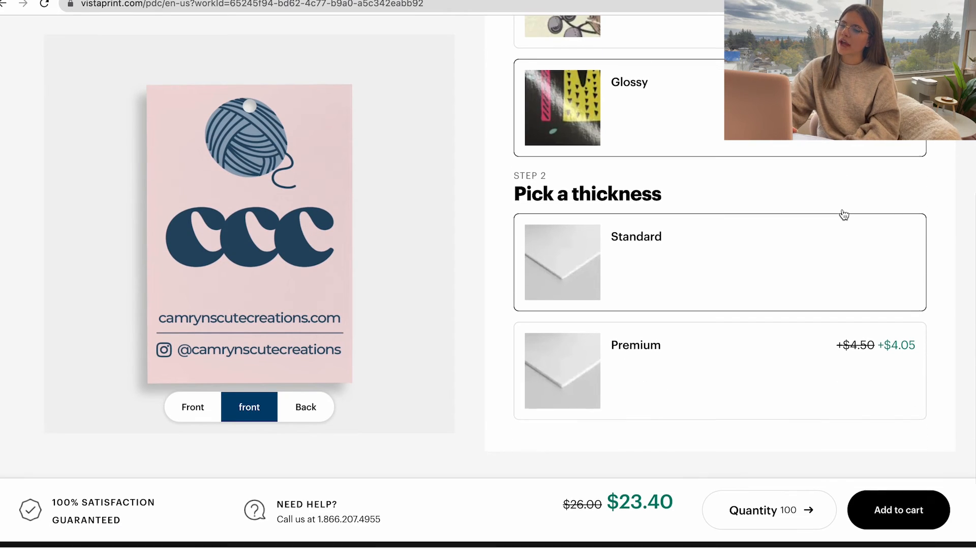
scroll(843, 209, up, 5)
scroll(843, 210, up, 2)
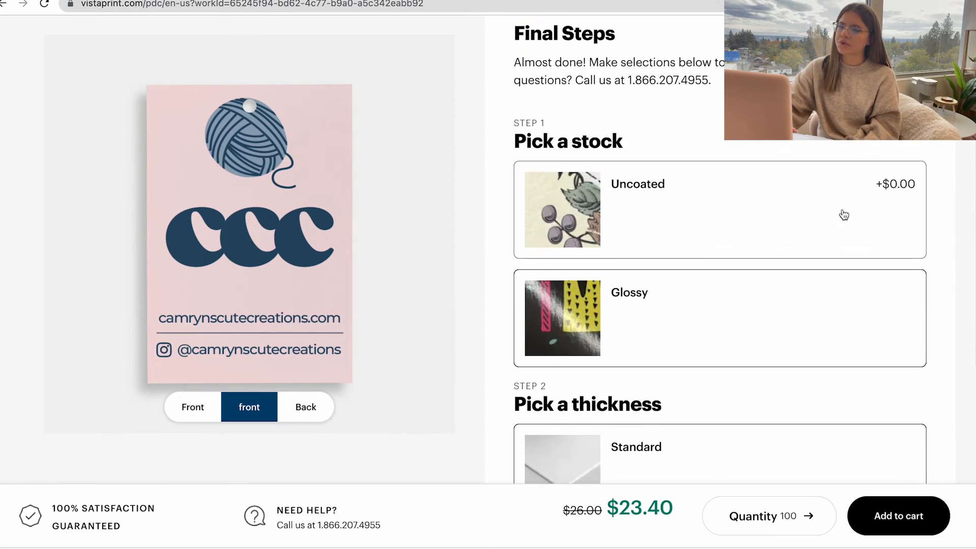
scroll(634, 367, down, 5)
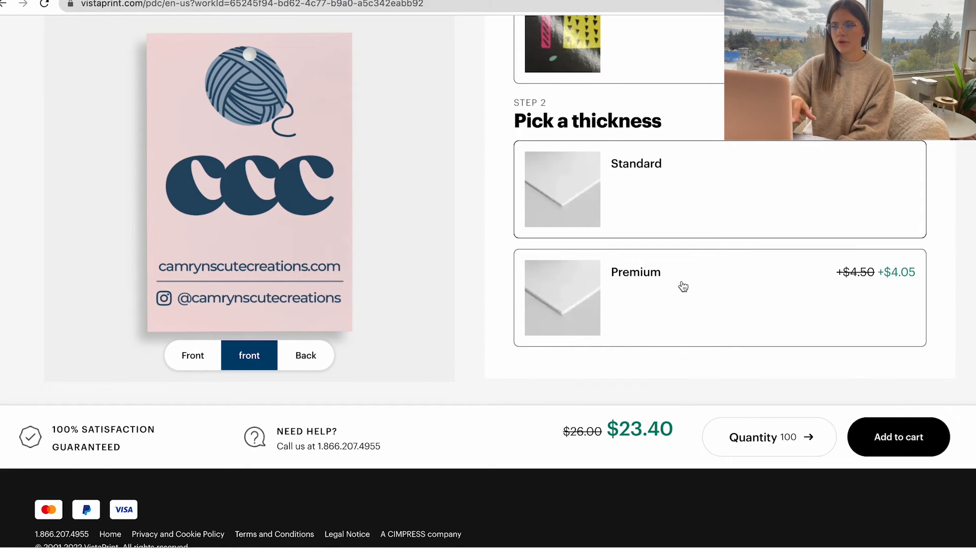
click(683, 287)
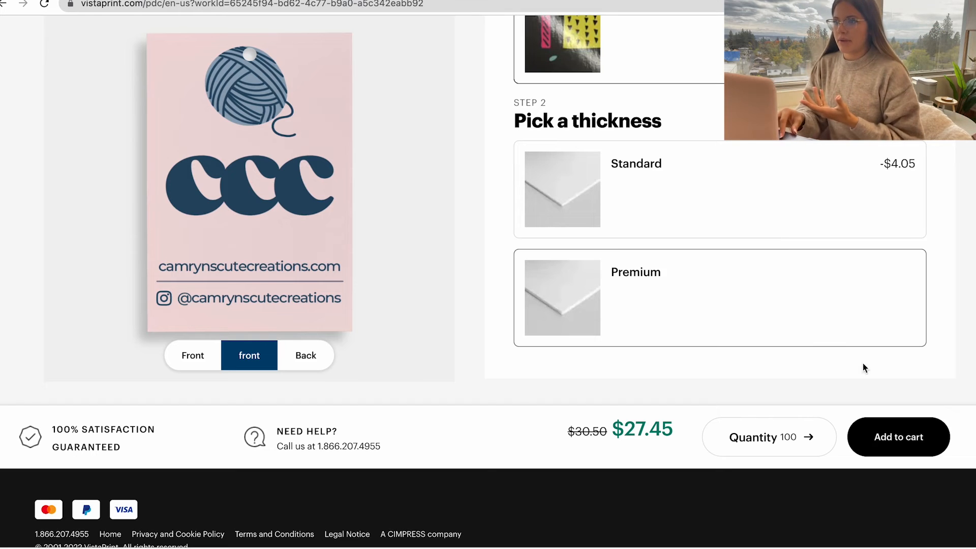
click(903, 431)
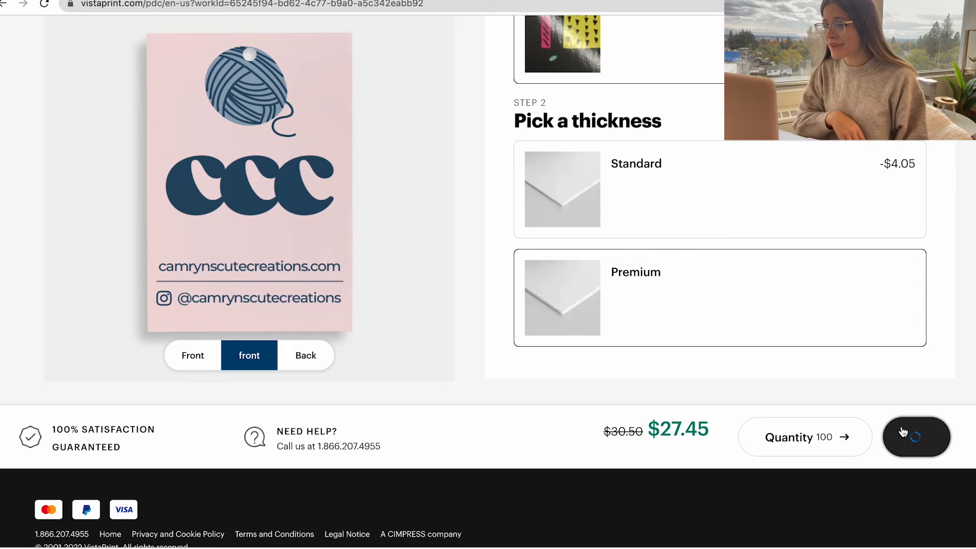
Look over the Hang Tag Strings accessory offer and continue without adding it.
scroll(728, 435, down, 4)
scroll(727, 437, up, 4)
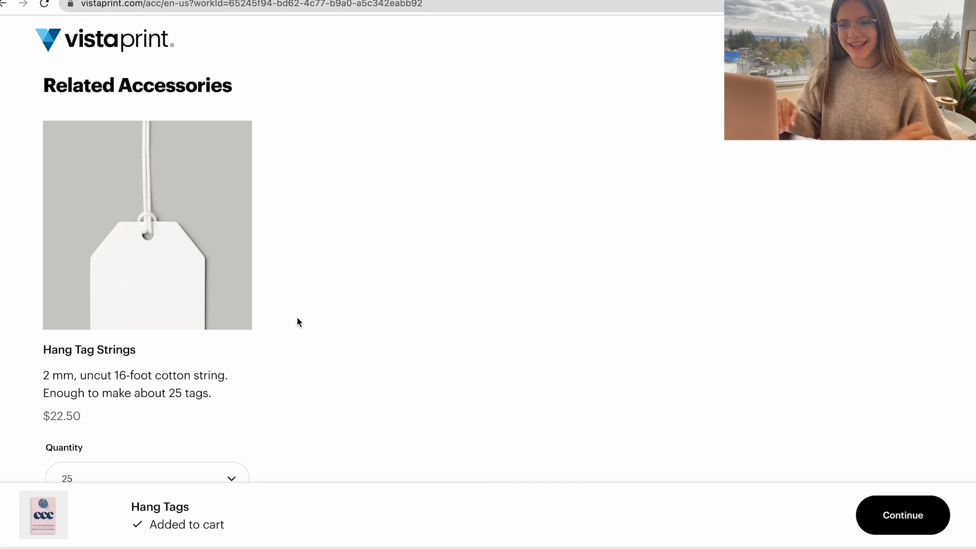
scroll(247, 333, down, 2)
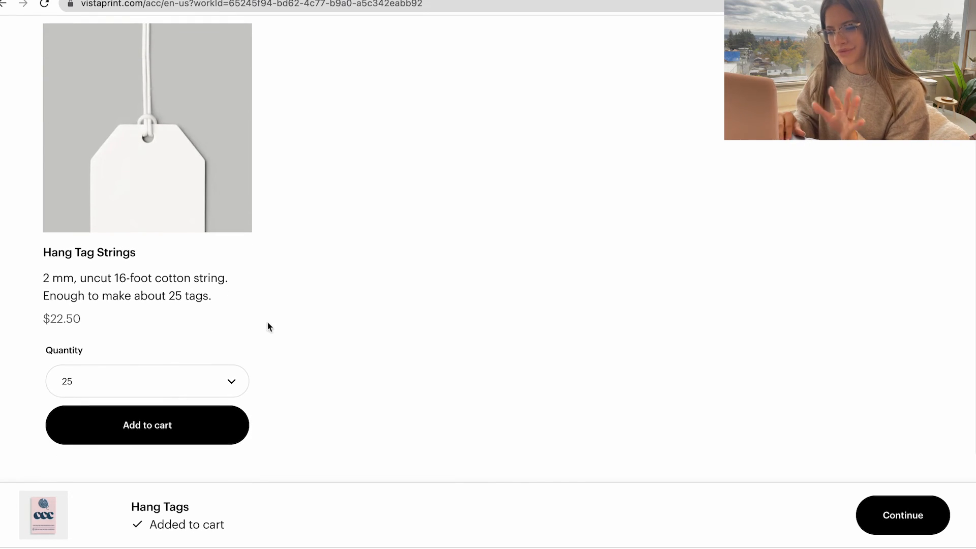
scroll(577, 216, down, 3)
scroll(605, 255, up, 4)
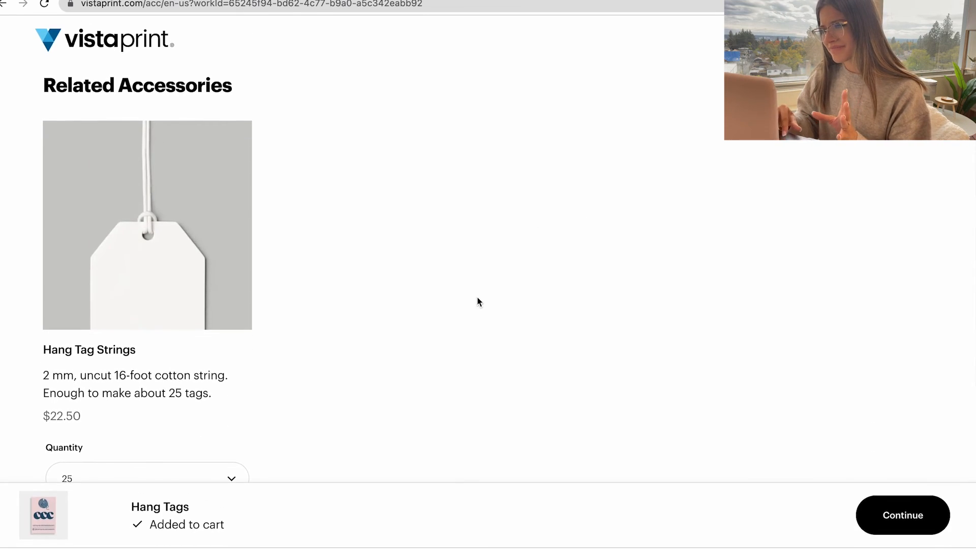
scroll(410, 388, down, 3)
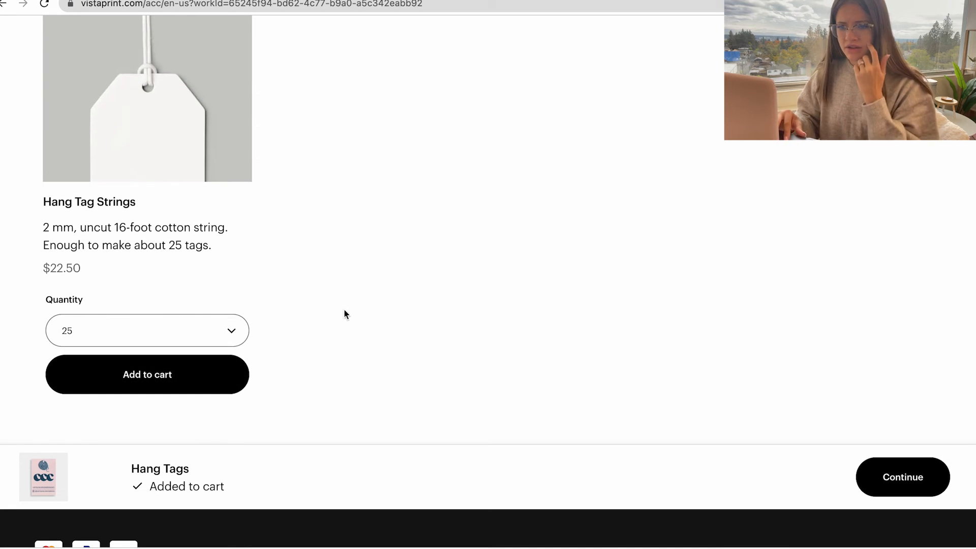
click(933, 477)
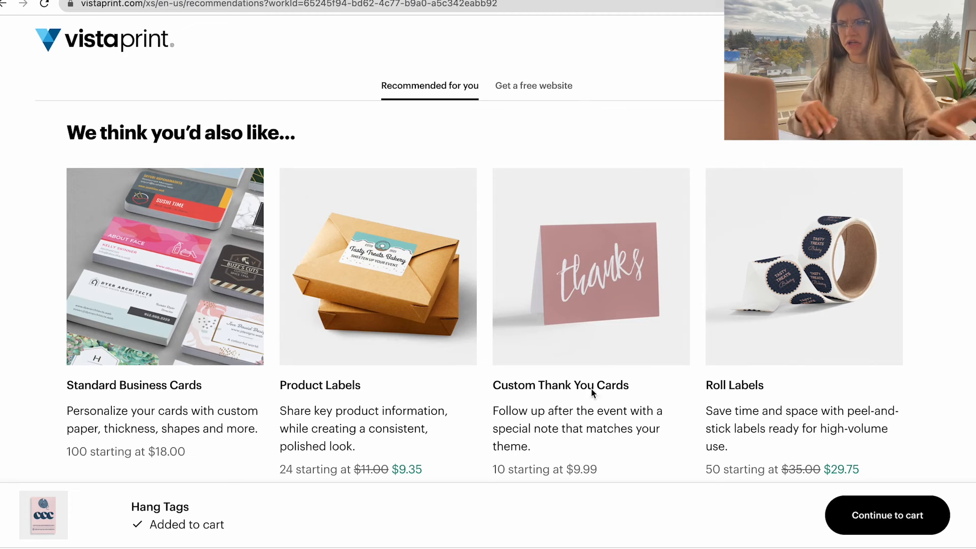
Proceed past the recommended products to the cart and remove the Postcards item from it.
scroll(633, 182, down, 1)
scroll(632, 182, down, 2)
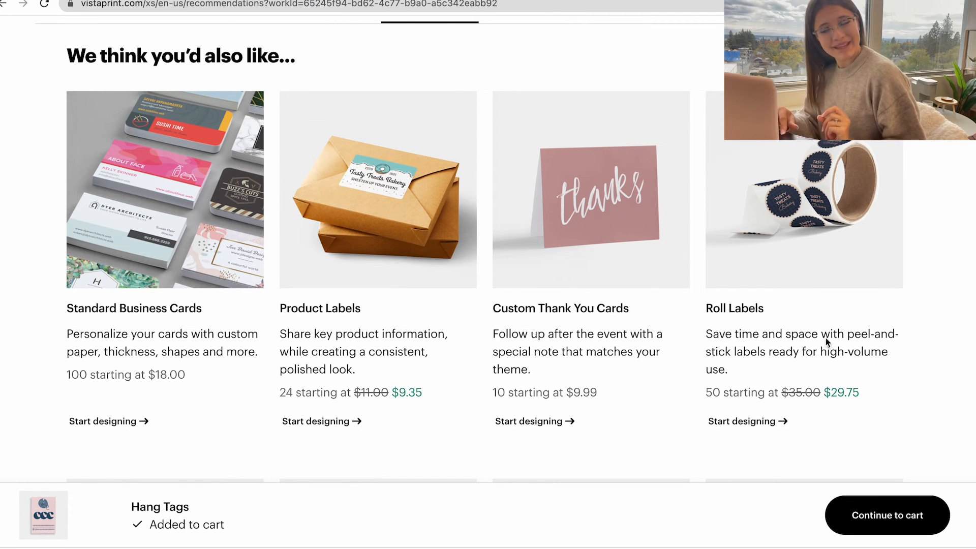
click(883, 515)
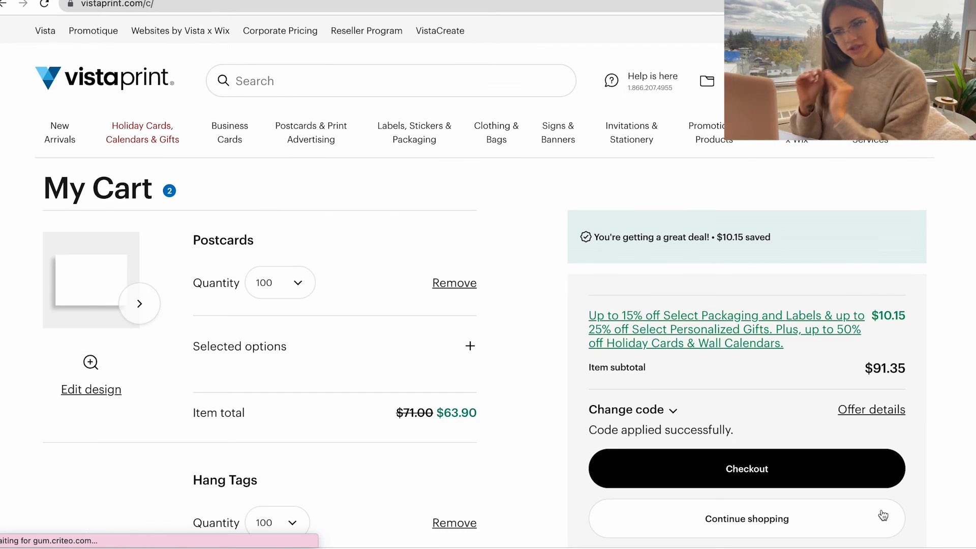
click(455, 283)
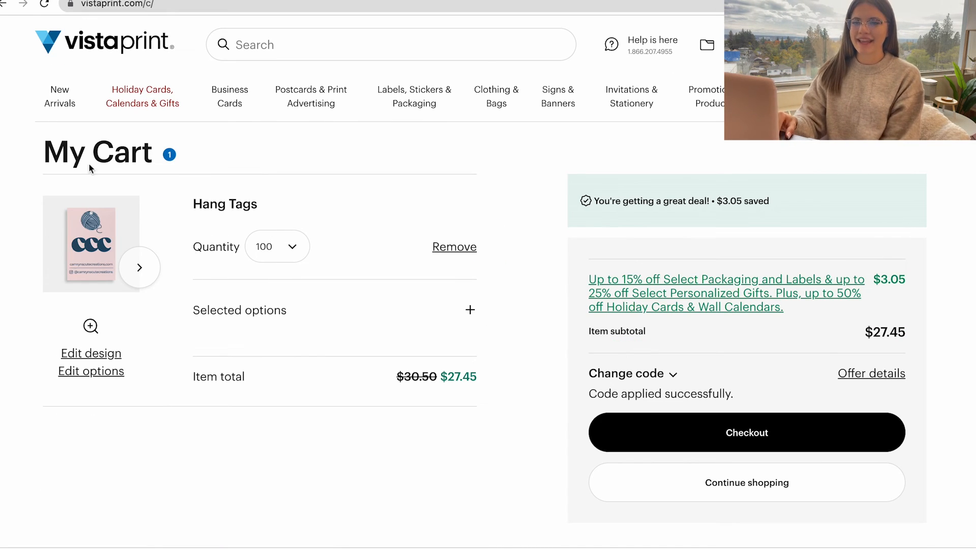
Set the hang tags' quantity to 1000 in the cart and check the item total.
click(296, 249)
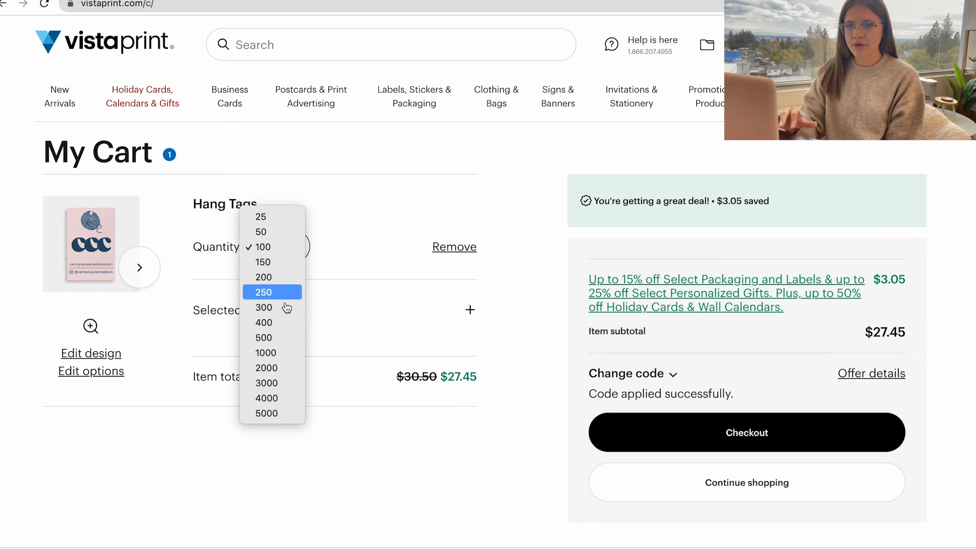
click(283, 353)
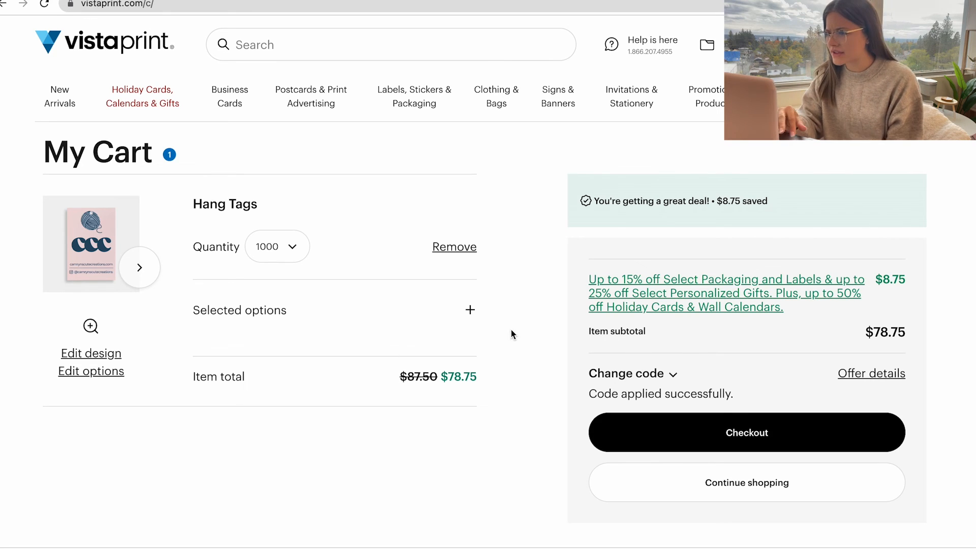
drag(399, 376, 439, 377)
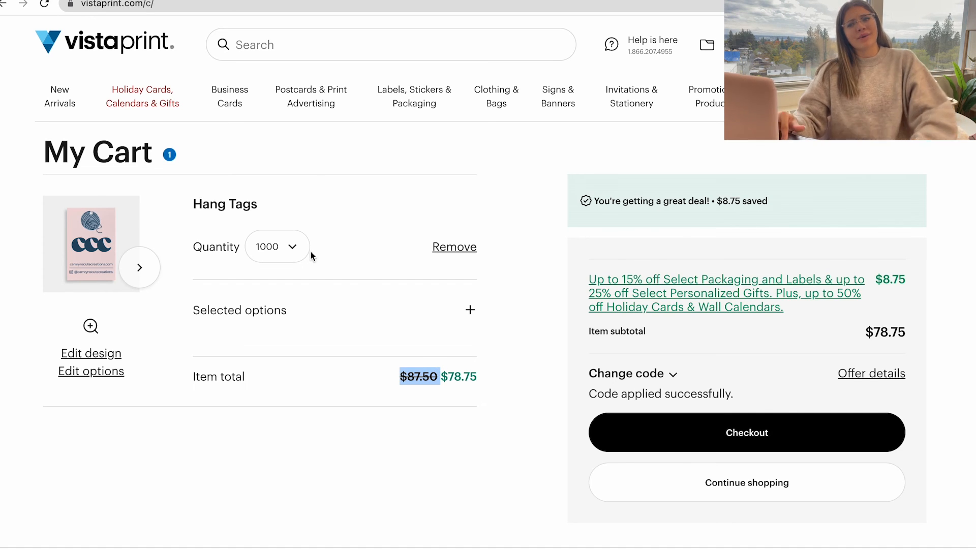
Set the hang tags' quantity to 50 in the cart and check the item total.
click(293, 246)
click(261, 127)
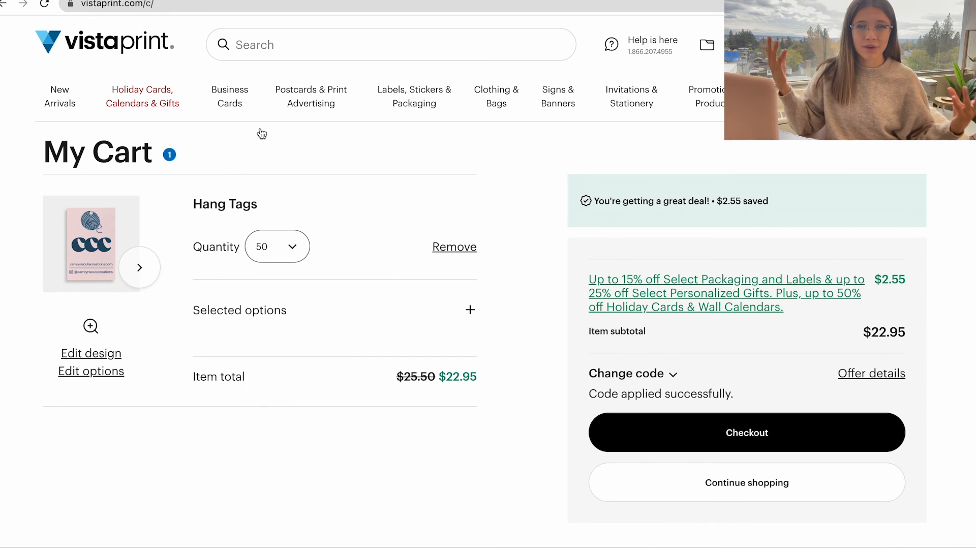
double_click(460, 376)
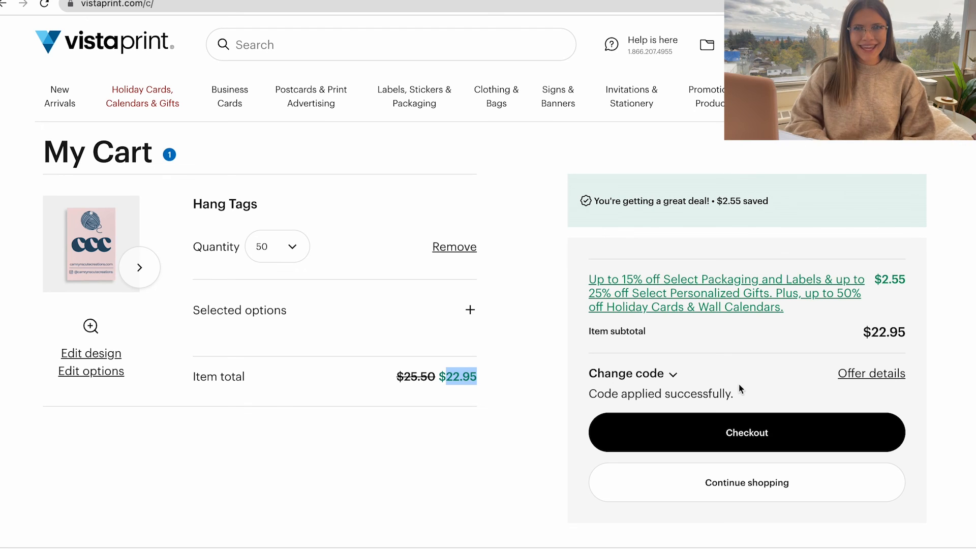